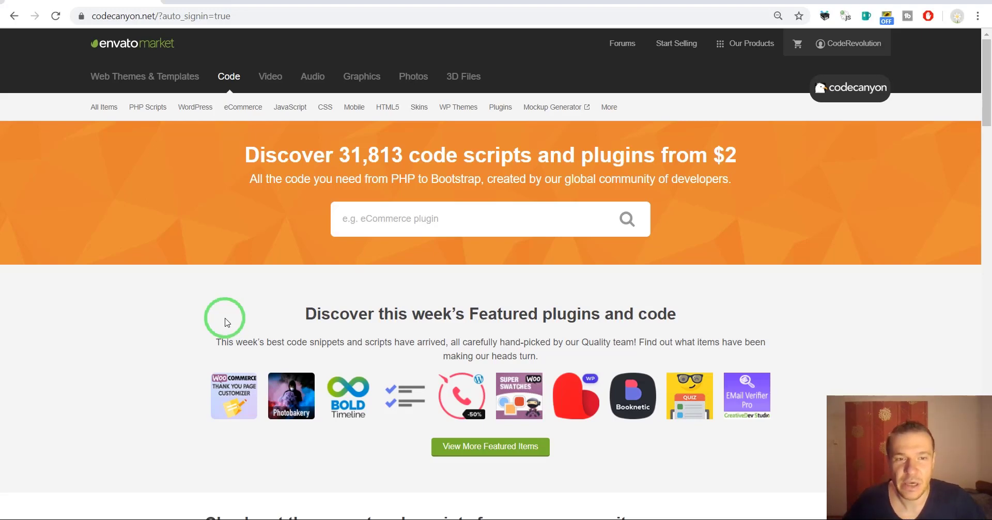
Open the CodeCanyon item upload form for the WordPress category.
{"action": "left_click_drag", "start_coordinate": [296, 284], "coordinate": [250, 192]}
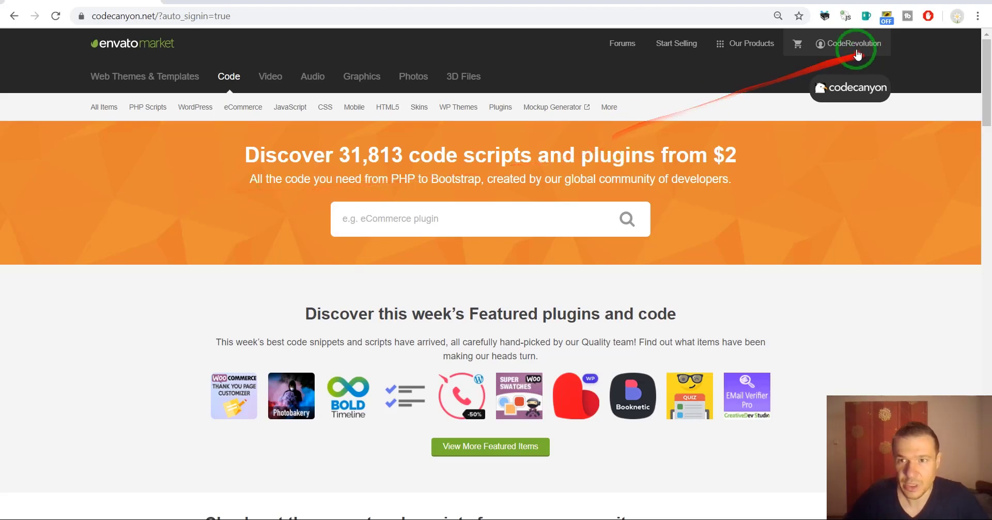
{"action": "mouse_move", "coordinate": [847, 44]}
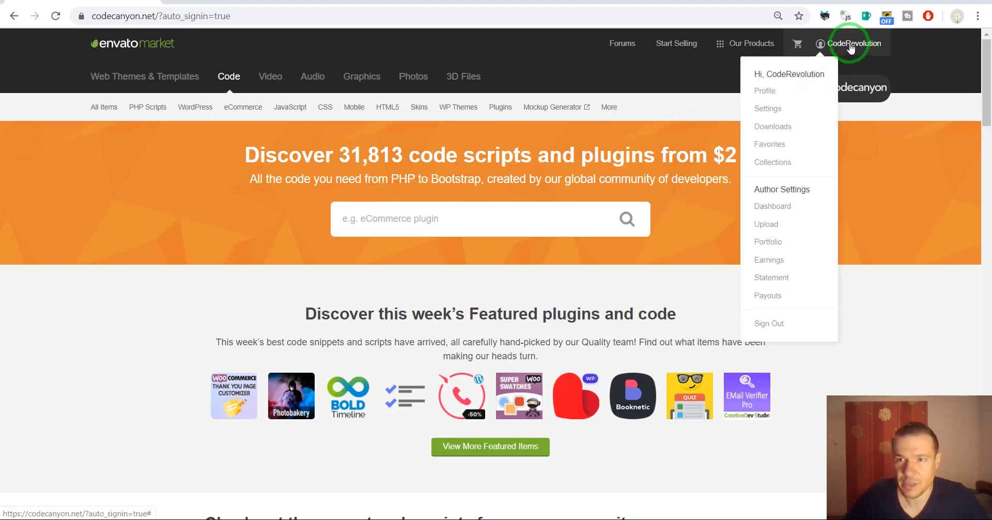
{"action": "left_click", "coordinate": [766, 225]}
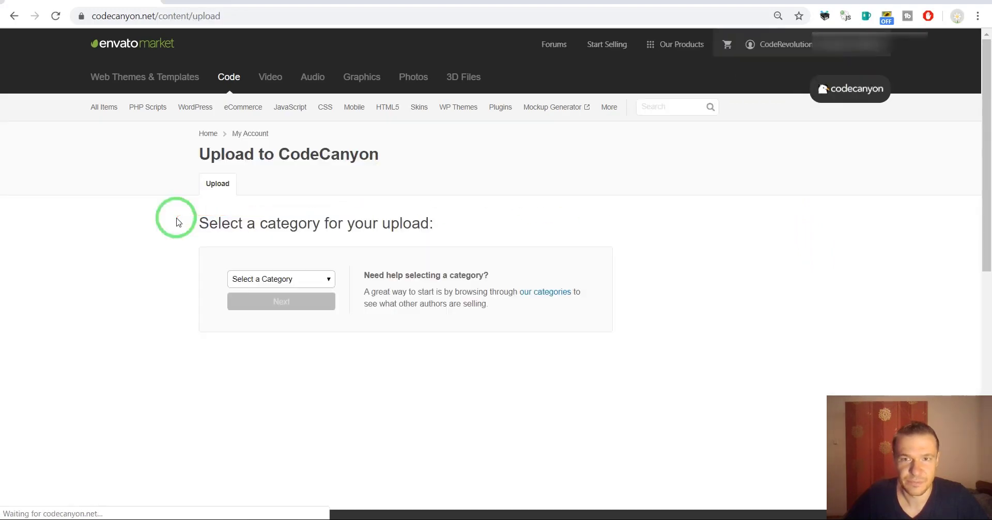
{"action": "left_click", "coordinate": [246, 279]}
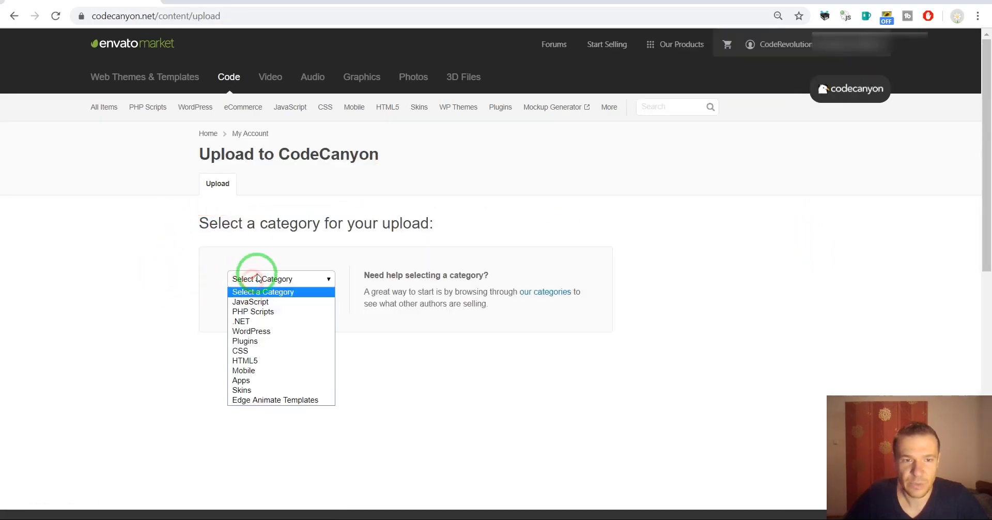
{"action": "left_click", "coordinate": [256, 332]}
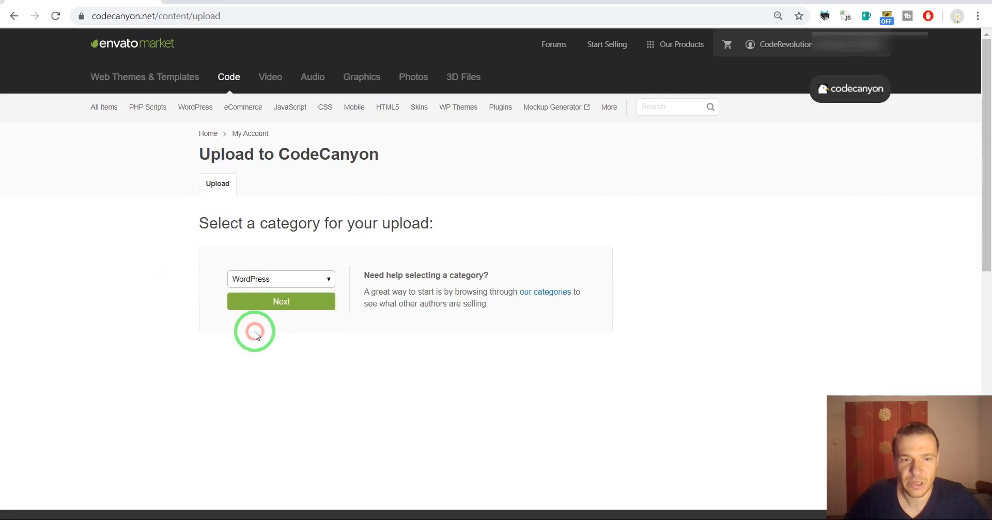
{"action": "left_click", "coordinate": [262, 305]}
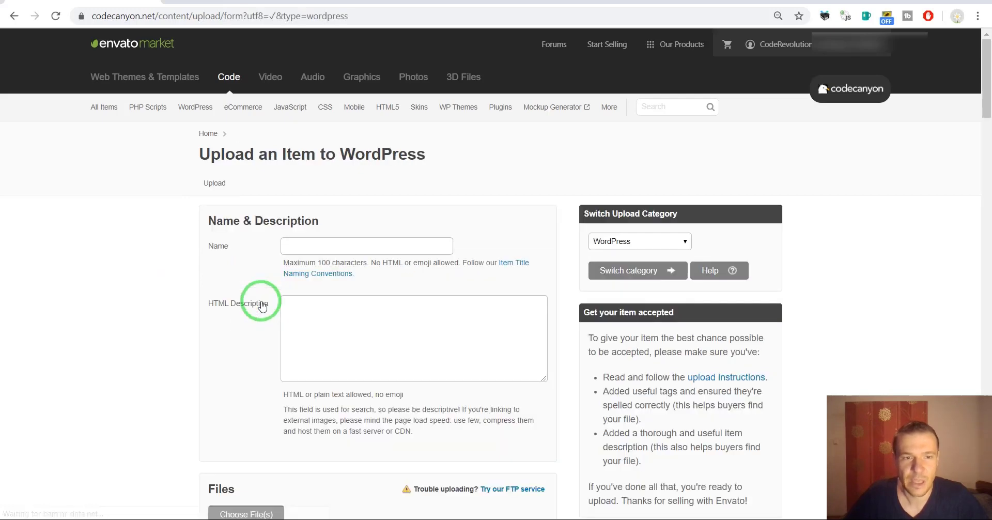
Copy the title "PerfBoost Scheduled Plugin Manager - Boost WordPress Performance" from description.txt into the item's Name field.
{"action": "scroll", "coordinate": [253, 253], "scroll_direction": "down", "scroll_amount": 4}
{"action": "scroll", "coordinate": [254, 260], "scroll_direction": "down", "scroll_amount": 3}
{"action": "scroll", "coordinate": [253, 260], "scroll_direction": "up", "scroll_amount": 5}
{"action": "left_click", "coordinate": [509, 517]}
{"action": "left_click_drag", "start_coordinate": [61, 138], "coordinate": [337, 138]}
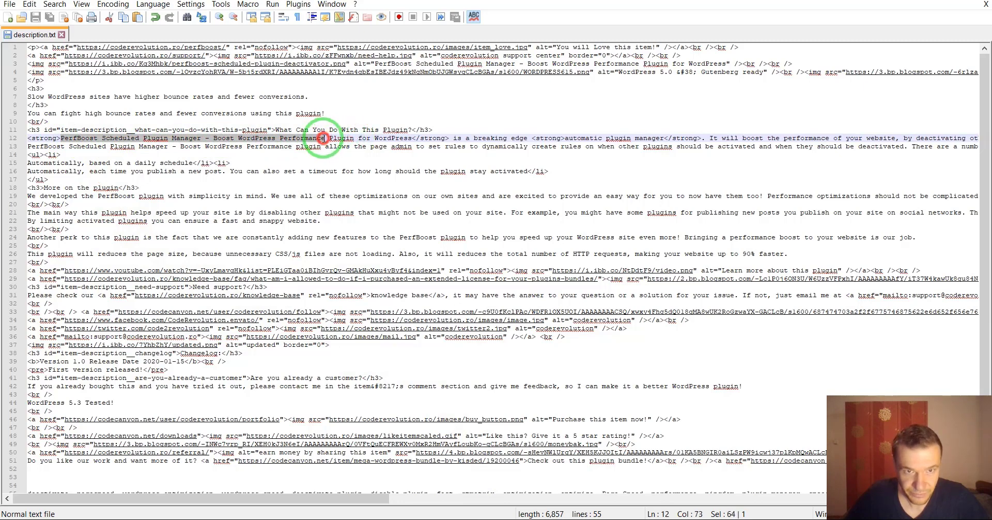
{"action": "left_click", "coordinate": [305, 517]}
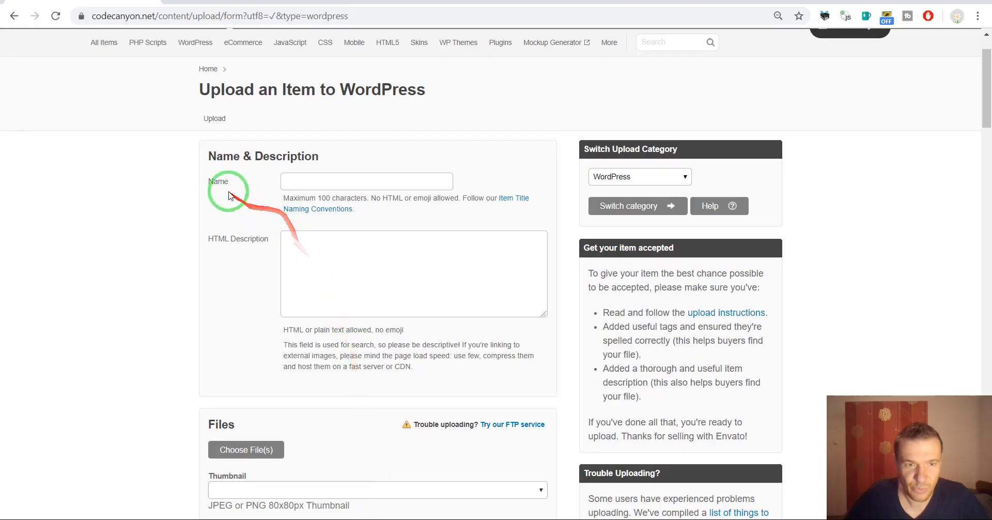
{"action": "left_click", "coordinate": [303, 181]}
{"action": "key", "text": "ctrl+v"}
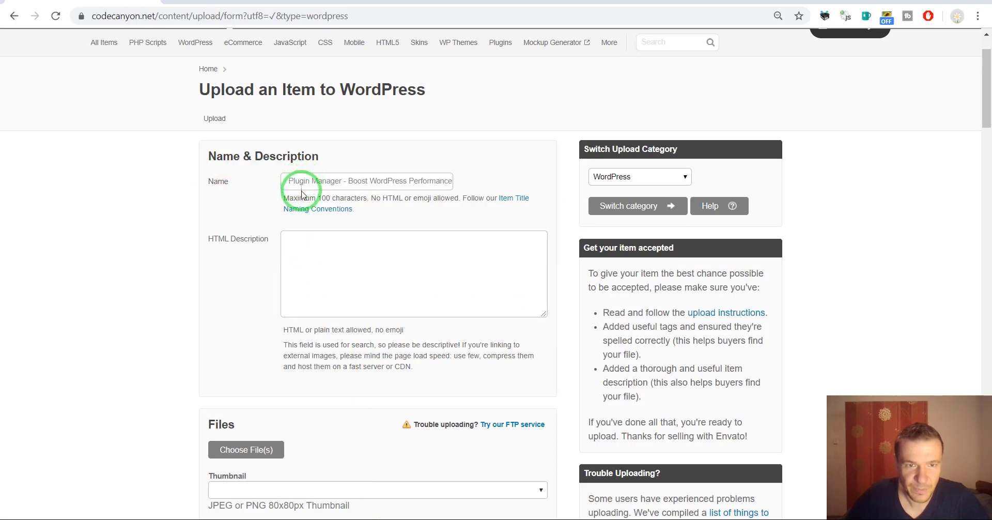
{"action": "left_click_drag", "start_coordinate": [309, 181], "coordinate": [337, 181]}
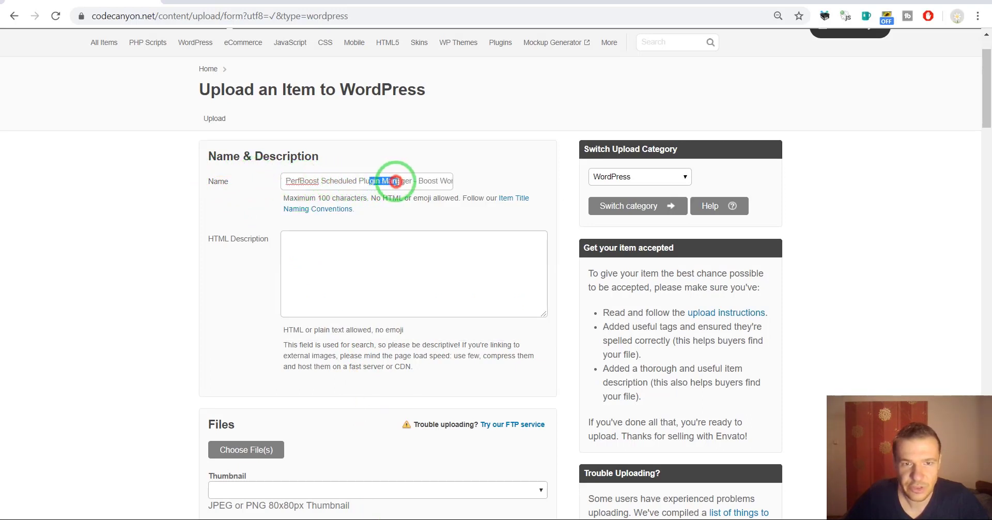
{"action": "left_click_drag", "start_coordinate": [436, 181], "coordinate": [452, 181]}
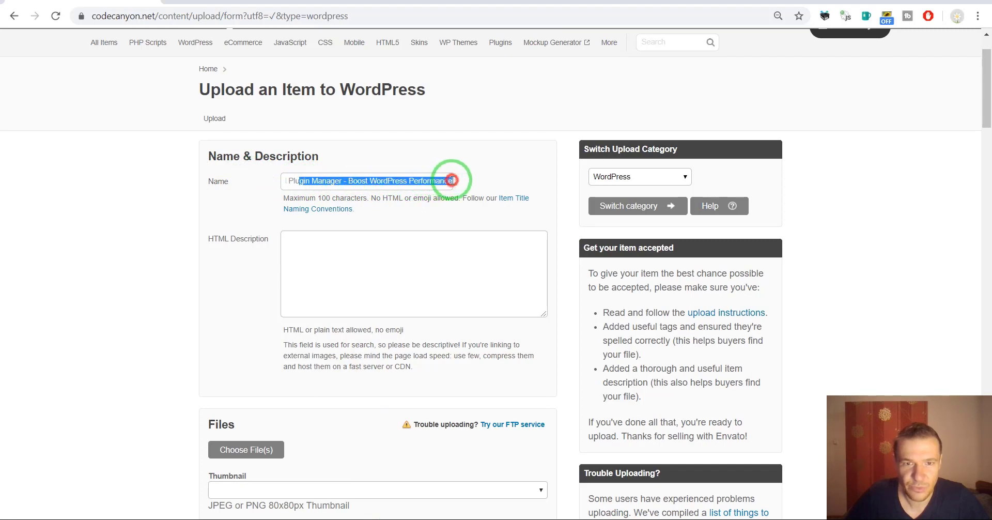
{"action": "left_click", "coordinate": [238, 204]}
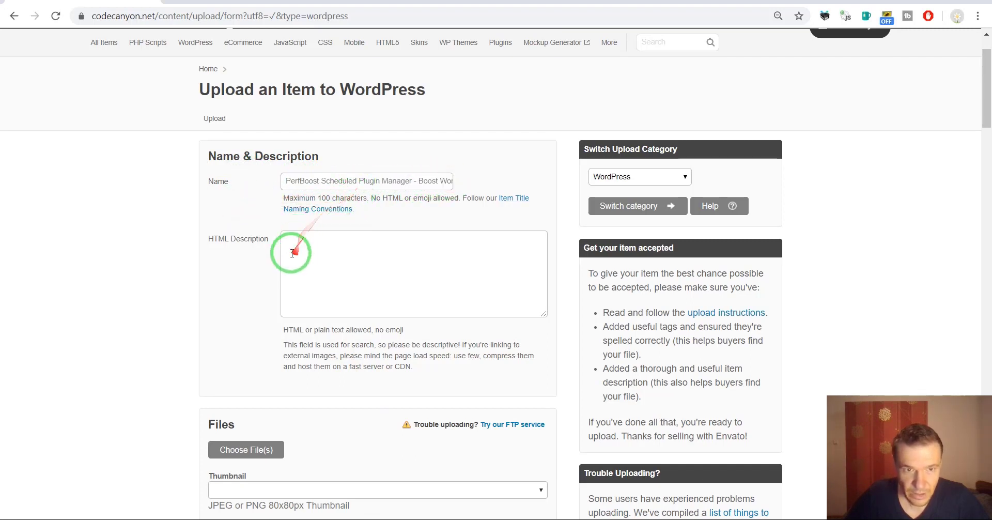
Copy the HTML description markup from description.txt into the item's HTML Description field.
{"action": "left_click", "coordinate": [489, 517]}
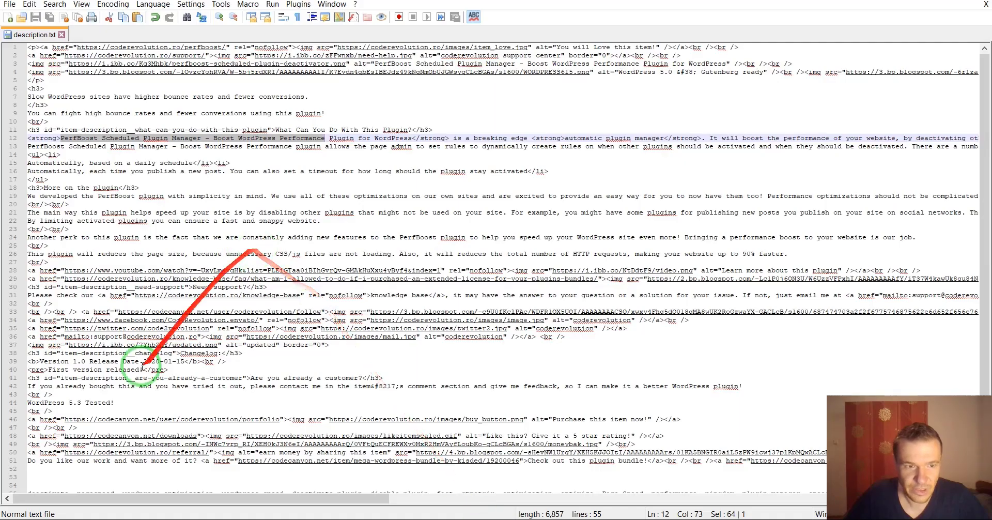
{"action": "left_click_drag", "start_coordinate": [32, 472], "coordinate": [6, 40]}
{"action": "key", "text": "ctrl+c"}
{"action": "left_click", "coordinate": [343, 514]}
{"action": "left_click", "coordinate": [348, 281]}
{"action": "key", "text": "ctrl+v"}
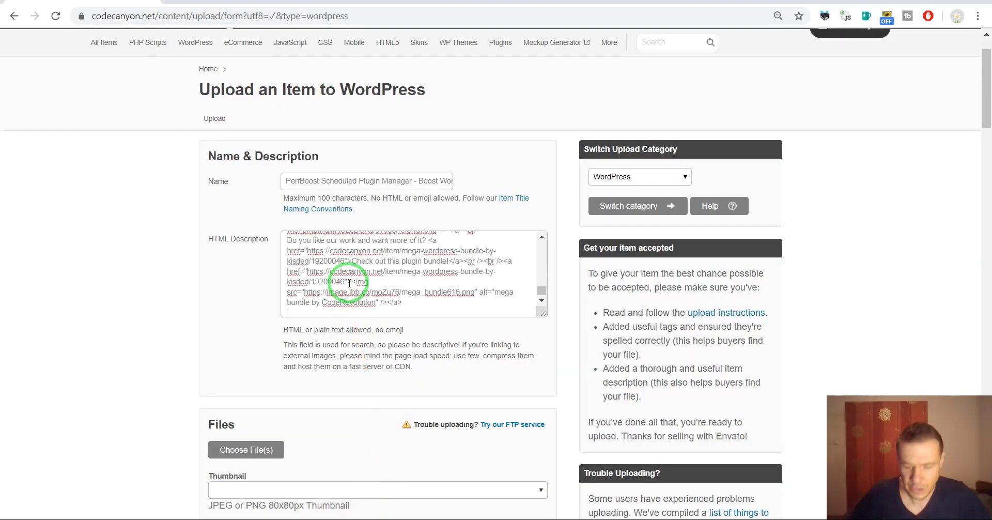
{"action": "left_click_drag", "start_coordinate": [541, 290], "coordinate": [177, 299]}
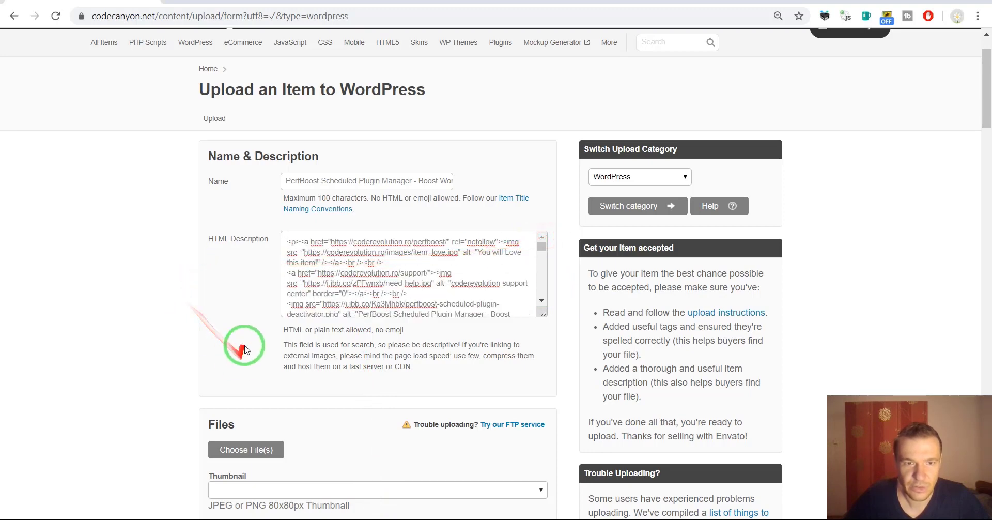
Upload avatar2.png and assign it as the item's thumbnail.
{"action": "scroll", "coordinate": [243, 312], "scroll_direction": "down", "scroll_amount": 5}
{"action": "left_click", "coordinate": [232, 195]}
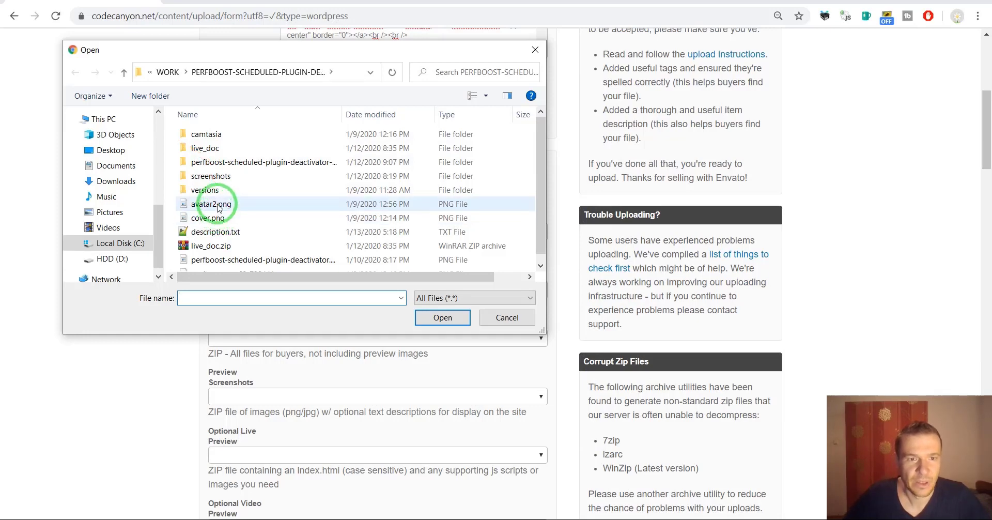
{"action": "double_click", "coordinate": [217, 206]}
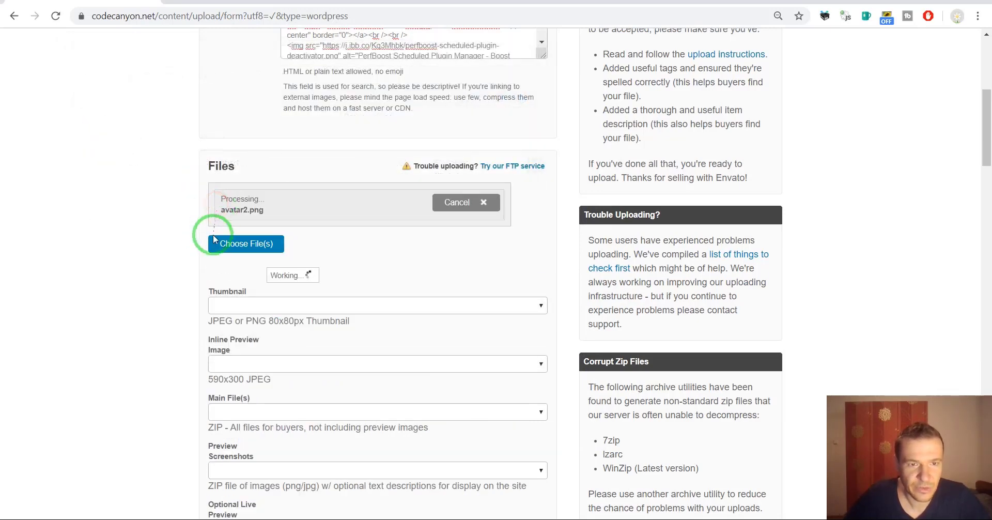
{"action": "left_click", "coordinate": [240, 289]}
{"action": "left_click", "coordinate": [246, 304]}
Open cover.png from the plugin's work folder in Paint and resize it to 590 × 300 pixels without maintaining the aspect ratio.
{"action": "key", "text": "alt+Tab"}
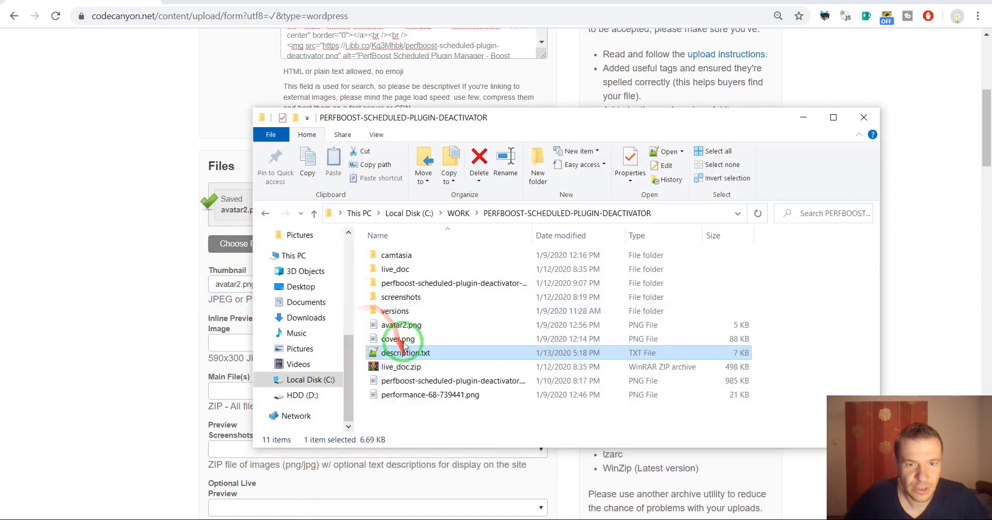
{"action": "left_click_drag", "start_coordinate": [398, 325], "coordinate": [216, 250]}
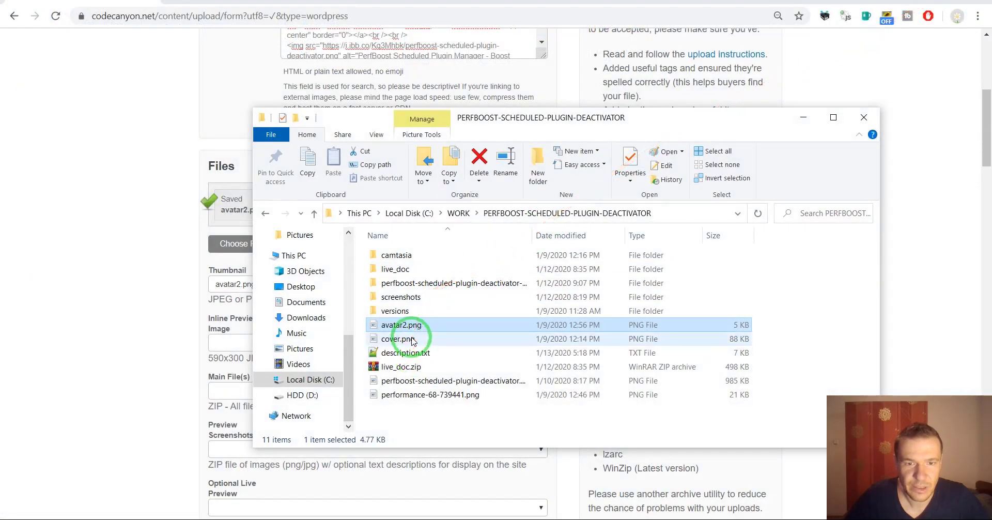
{"action": "left_click", "coordinate": [413, 339]}
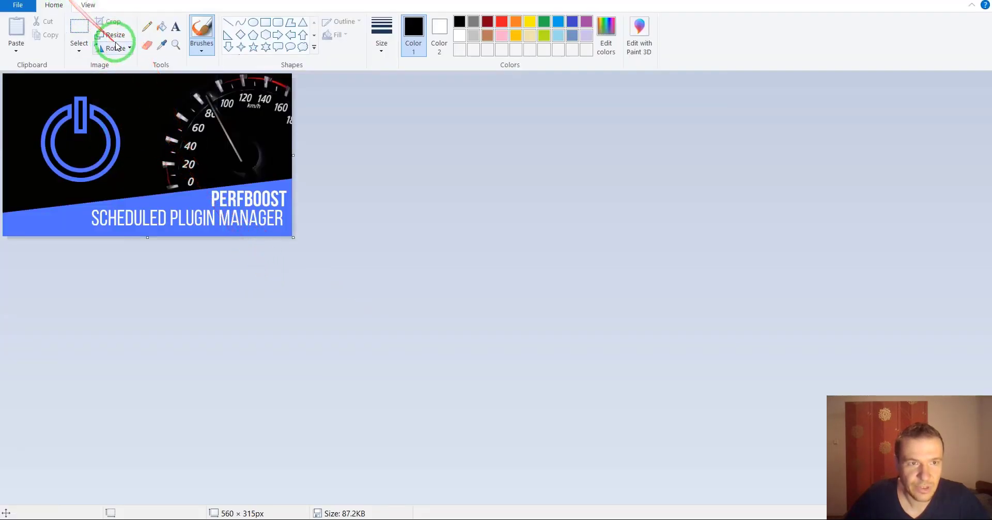
{"action": "left_click", "coordinate": [114, 36]}
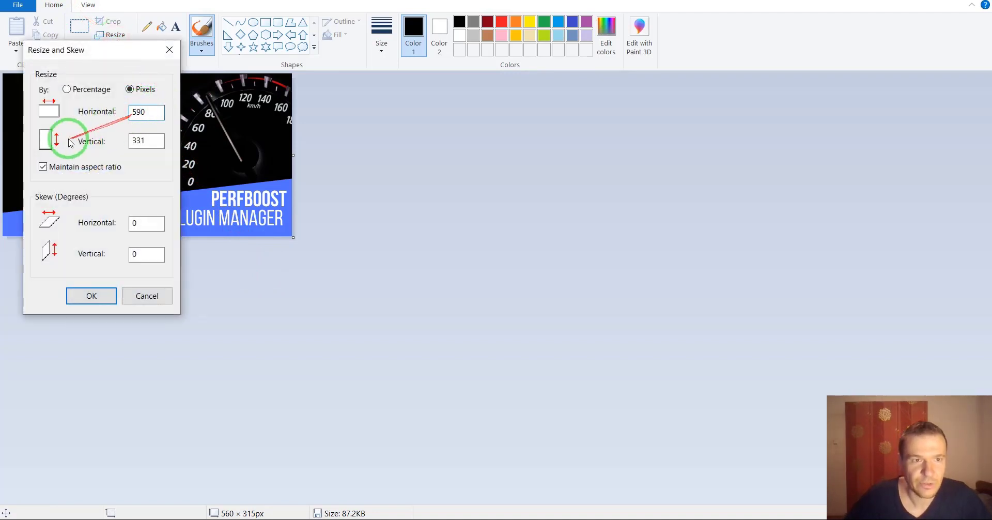
{"action": "left_click", "coordinate": [43, 166]}
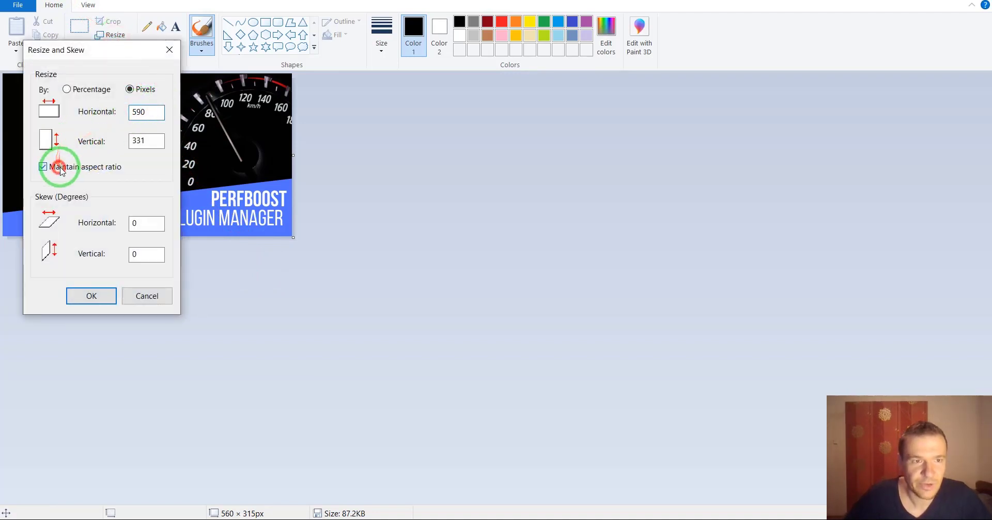
{"action": "left_click", "coordinate": [149, 137]}
{"action": "type", "text": "300"}
{"action": "key", "text": "Return"}
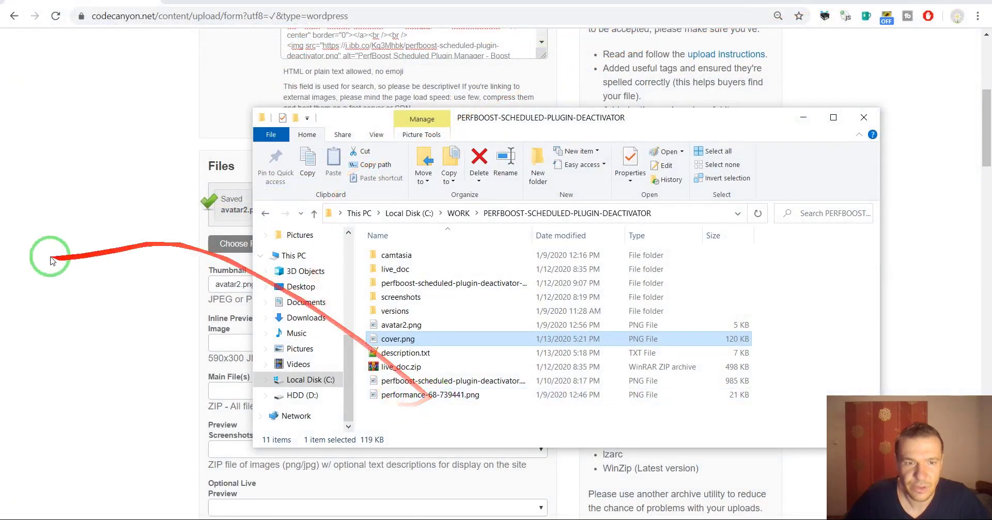
Upload the resized cover.png and assign it as the inline preview image.
{"action": "left_click", "coordinate": [49, 260]}
{"action": "left_click", "coordinate": [237, 250]}
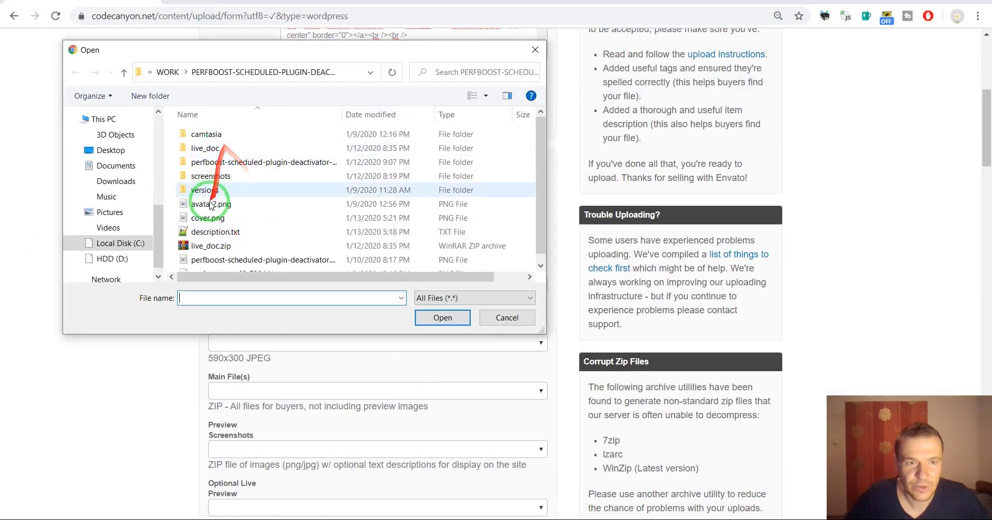
{"action": "double_click", "coordinate": [204, 221]}
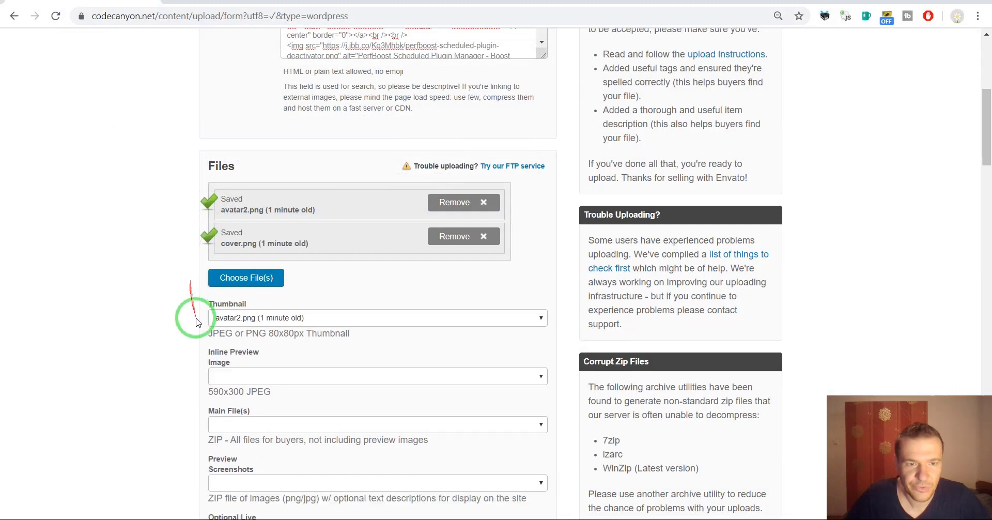
{"action": "left_click", "coordinate": [227, 375]}
{"action": "left_click", "coordinate": [231, 409]}
Upload perfboost-scheduled-plugin-deactivator-package.zip from the versions/1.0 folder and assign it as the main file.
{"action": "scroll", "coordinate": [177, 354], "scroll_direction": "down", "scroll_amount": 3}
{"action": "left_click", "coordinate": [238, 151]}
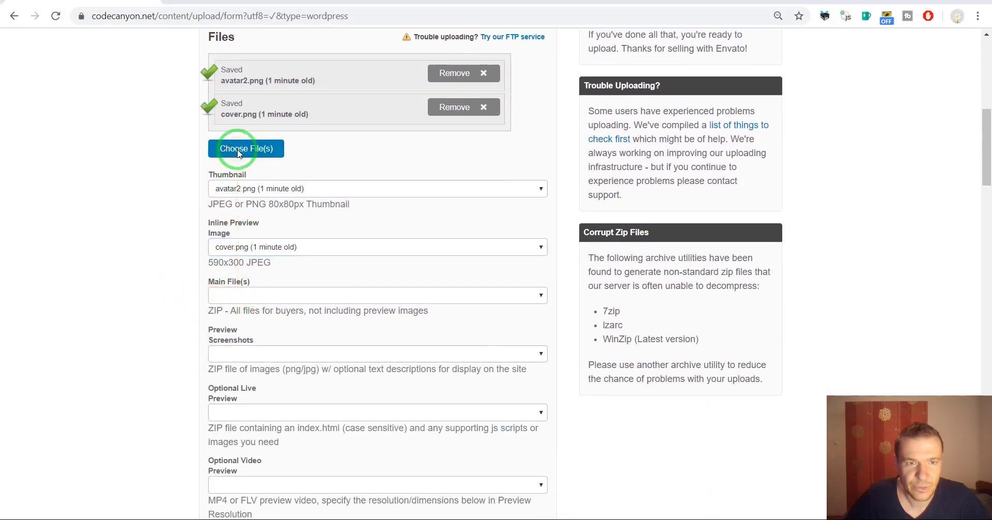
{"action": "left_click", "coordinate": [206, 190]}
{"action": "double_click", "coordinate": [205, 190]}
{"action": "double_click", "coordinate": [206, 134]}
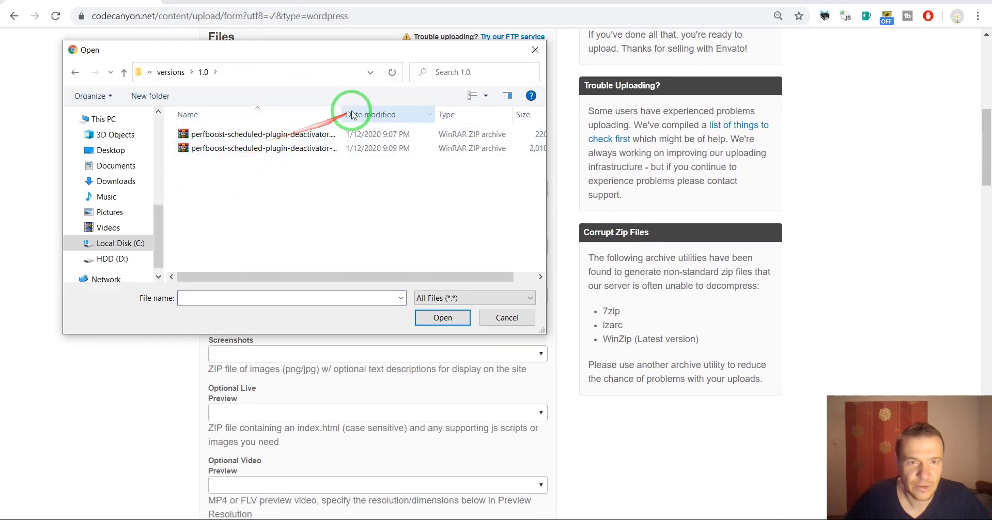
{"action": "left_click_drag", "start_coordinate": [347, 109], "coordinate": [400, 110]}
{"action": "double_click", "coordinate": [343, 149]}
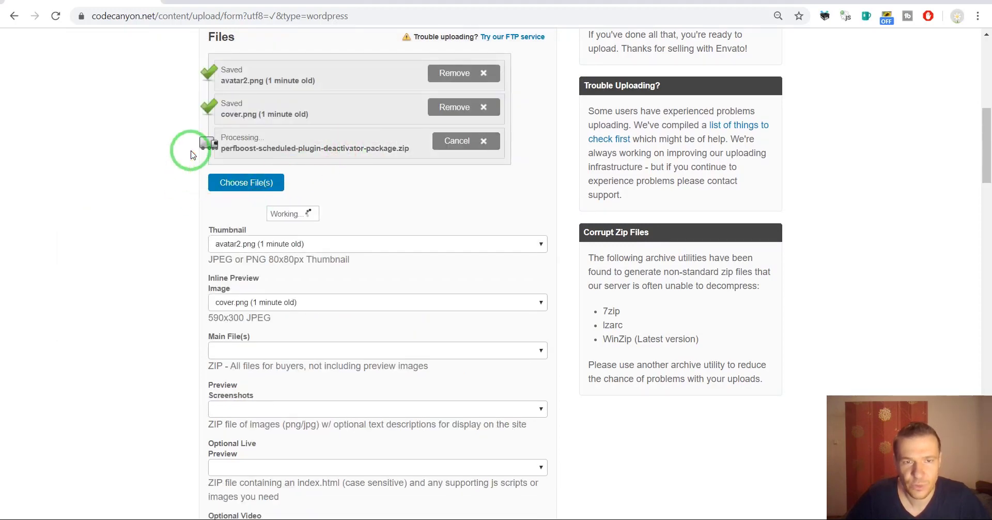
{"action": "left_click", "coordinate": [270, 339]}
{"action": "left_click", "coordinate": [277, 384]}
Upload perfboost-scheduled-plugin-deactivator.zip and assign it as the optional WordPress plugin file.
{"action": "left_click", "coordinate": [241, 193]}
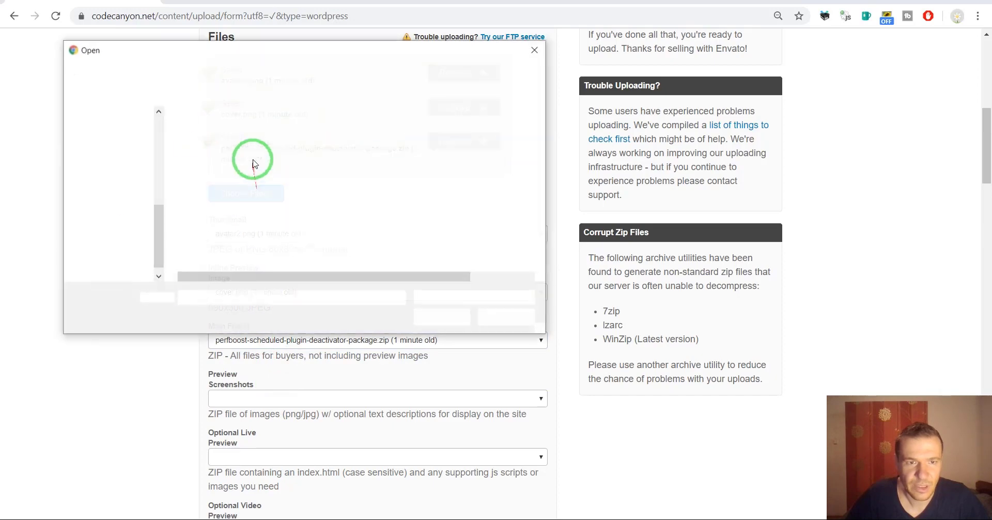
{"action": "double_click", "coordinate": [260, 136]}
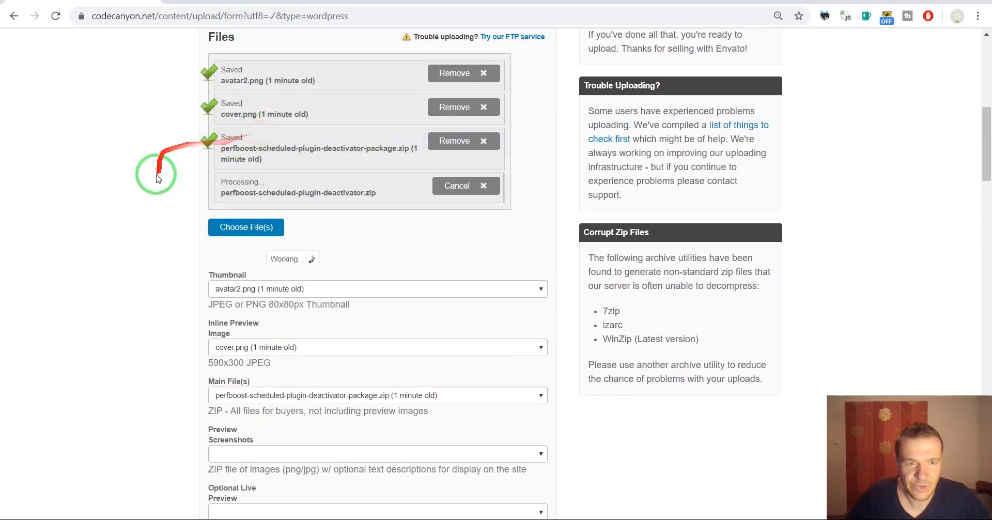
{"action": "scroll", "coordinate": [155, 235], "scroll_direction": "down", "scroll_amount": 6}
{"action": "left_click", "coordinate": [230, 324]}
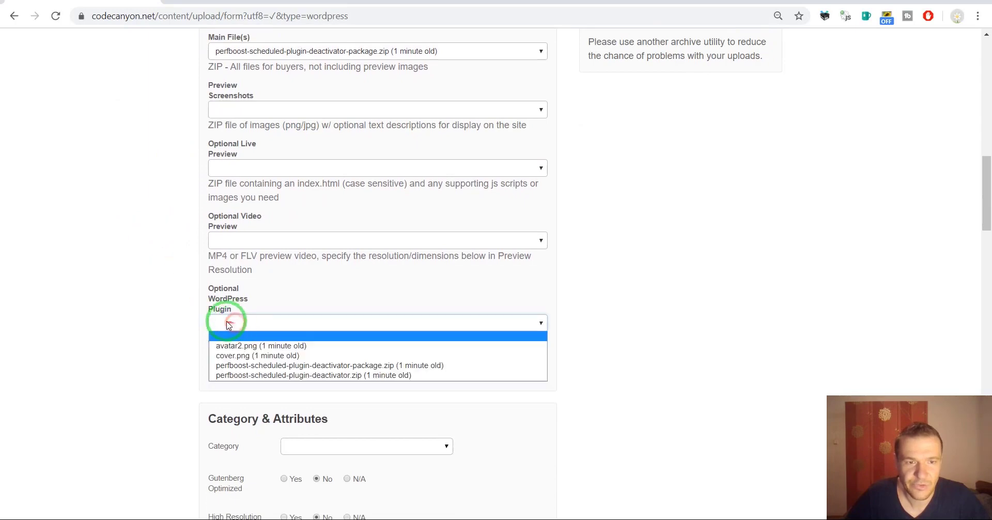
{"action": "left_click", "coordinate": [239, 372]}
Pack all images in the screenshots folder into a ZIP archive named screenshots.zip and upload it to the item.
{"action": "scroll", "coordinate": [211, 353], "scroll_direction": "up", "scroll_amount": 6}
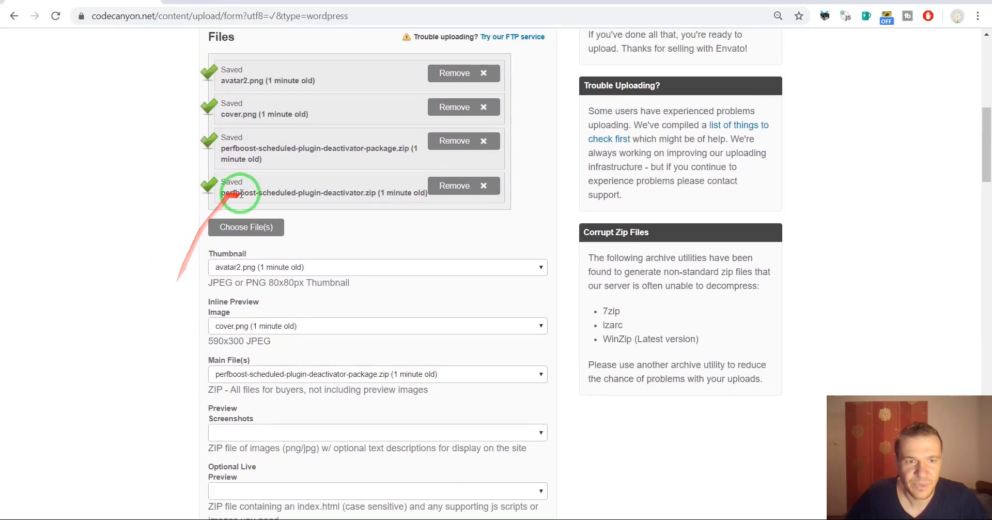
{"action": "left_click", "coordinate": [236, 227]}
{"action": "left_click", "coordinate": [159, 73]}
{"action": "left_click", "coordinate": [194, 71]}
{"action": "double_click", "coordinate": [214, 178]}
{"action": "left_click", "coordinate": [210, 171]}
{"action": "key", "text": "ctrl+a"}
{"action": "right_click", "coordinate": [260, 168]}
{"action": "left_click", "coordinate": [317, 341]}
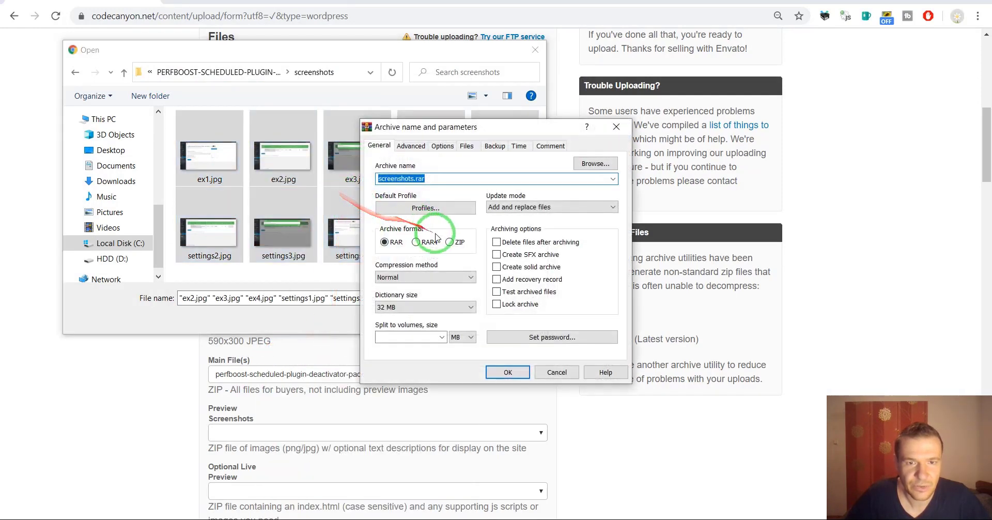
{"action": "left_click", "coordinate": [450, 242]}
{"action": "left_click", "coordinate": [505, 370]}
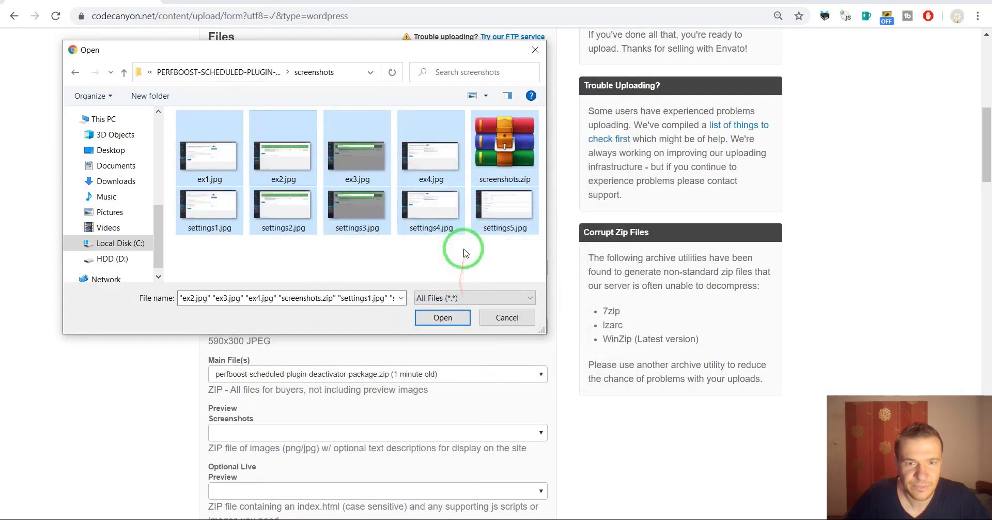
{"action": "double_click", "coordinate": [497, 156]}
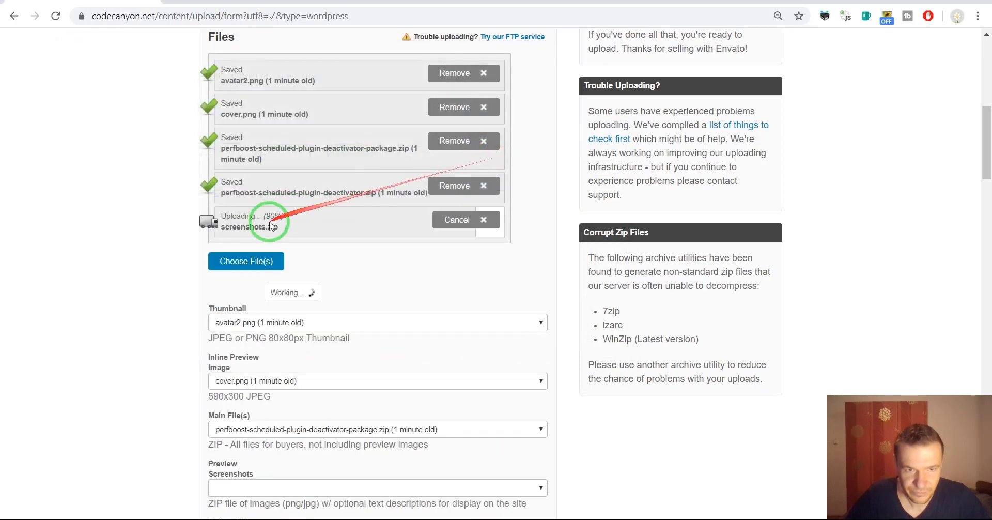
Assign the uploaded screenshots.zip as the Preview Screenshots file.
{"action": "scroll", "coordinate": [188, 253], "scroll_direction": "down", "scroll_amount": 2}
{"action": "scroll", "coordinate": [188, 254], "scroll_direction": "down", "scroll_amount": 3}
{"action": "left_click", "coordinate": [241, 273]}
{"action": "left_click", "coordinate": [242, 335]}
Start choosing another upload file, open the live_doc folder and delete the old live_doc.zip inside it.
{"action": "scroll", "coordinate": [207, 269], "scroll_direction": "up", "scroll_amount": 3}
{"action": "left_click", "coordinate": [243, 198]}
{"action": "left_click", "coordinate": [246, 74]}
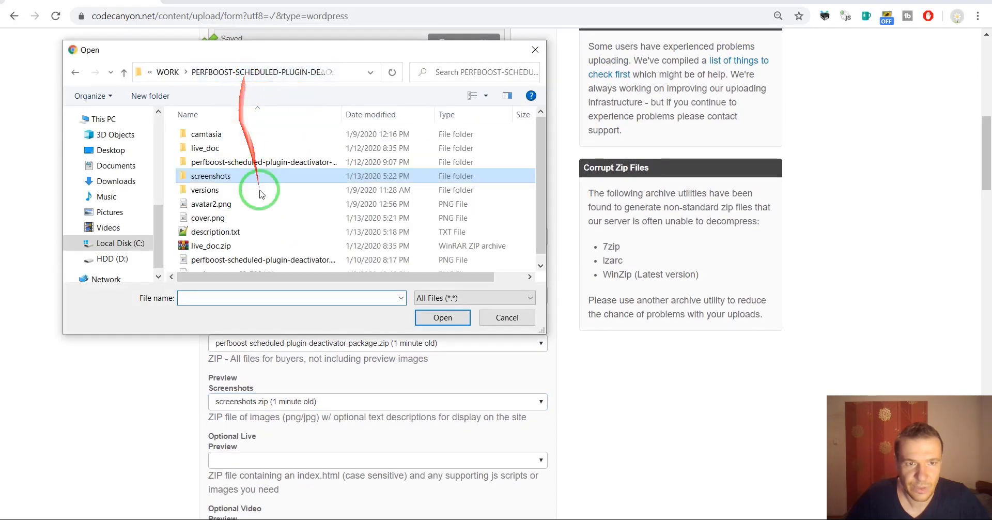
{"action": "double_click", "coordinate": [213, 146]}
{"action": "left_click", "coordinate": [210, 216]}
{"action": "key", "text": "Delete"}
Pack all folders and index.html in the live_doc folder into a ZIP archive named live_doc.zip.
{"action": "key", "text": "ctrl+a"}
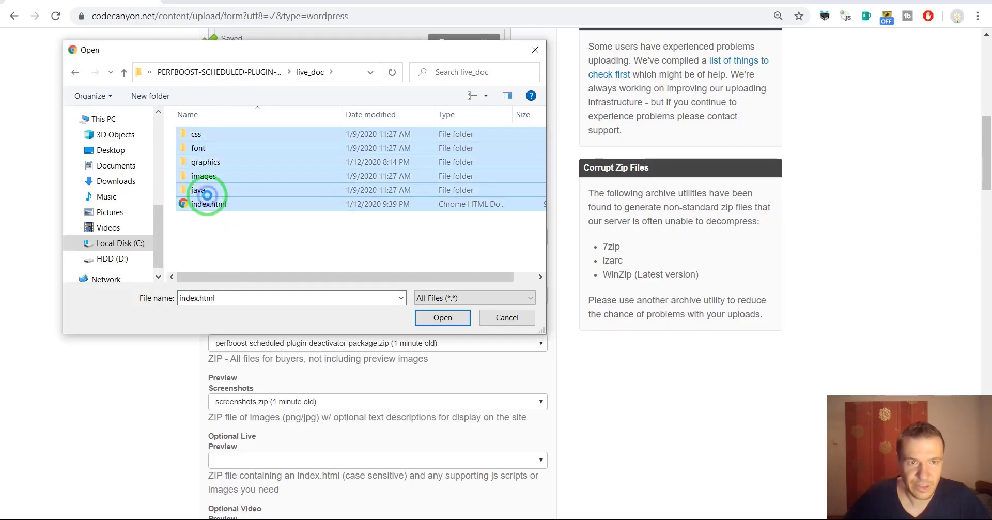
{"action": "right_click", "coordinate": [199, 196]}
{"action": "left_click", "coordinate": [252, 346]}
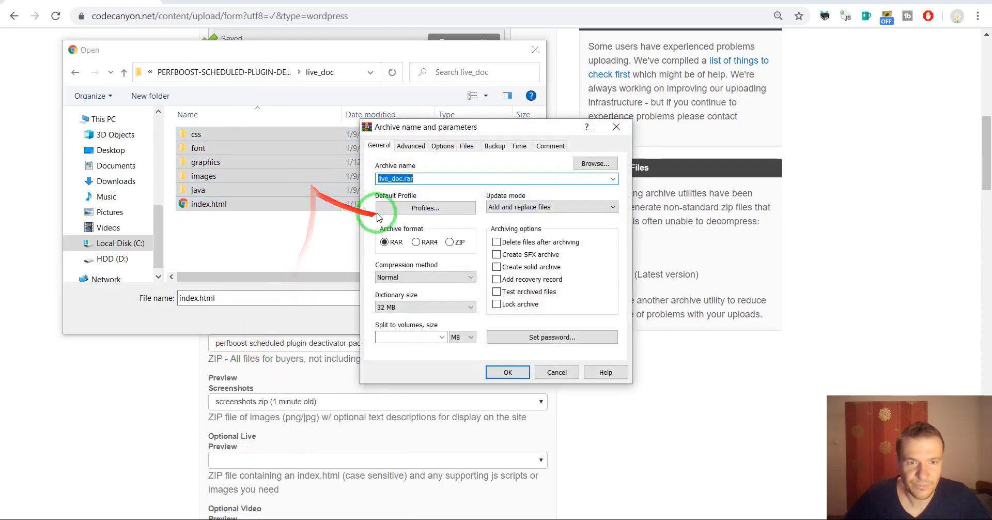
{"action": "left_click", "coordinate": [450, 242]}
{"action": "left_click", "coordinate": [493, 370]}
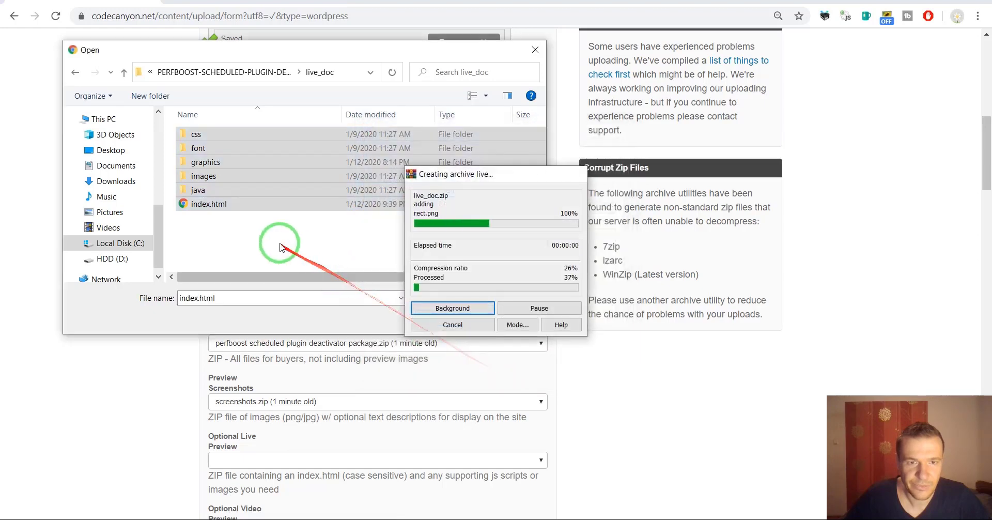
Upload live_doc.zip and assign it as the Optional Live Preview file.
{"action": "left_click", "coordinate": [230, 219]}
{"action": "double_click", "coordinate": [230, 220]}
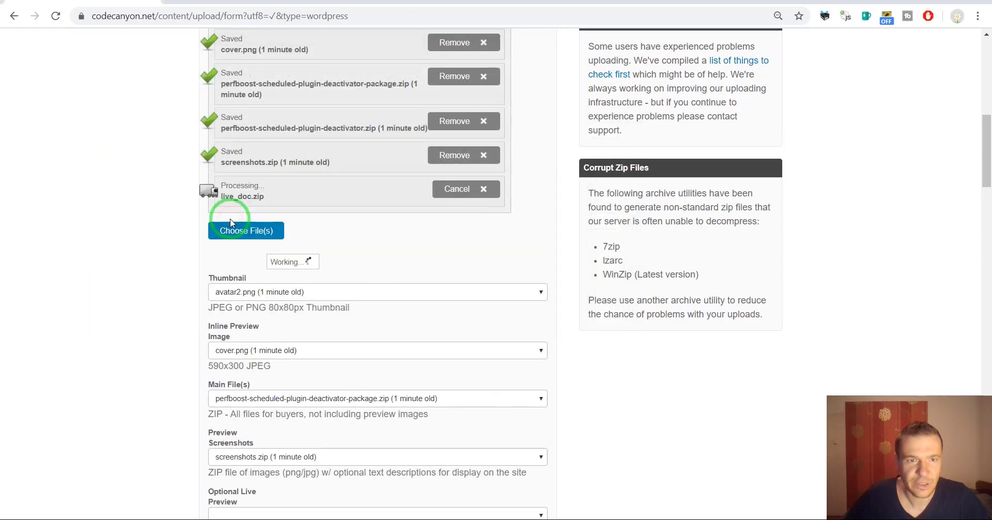
{"action": "scroll", "coordinate": [155, 269], "scroll_direction": "down", "scroll_amount": 3}
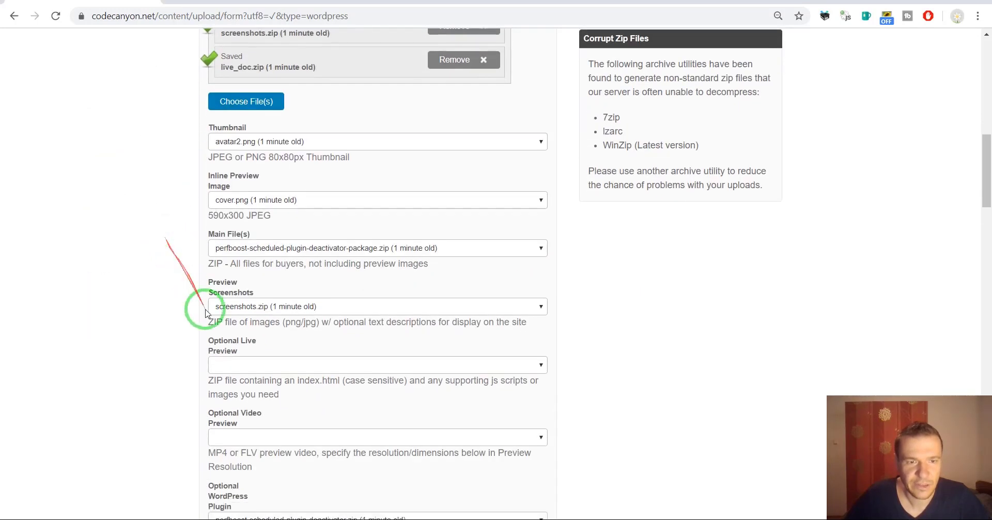
{"action": "left_click", "coordinate": [224, 370]}
{"action": "left_click", "coordinate": [232, 434]}
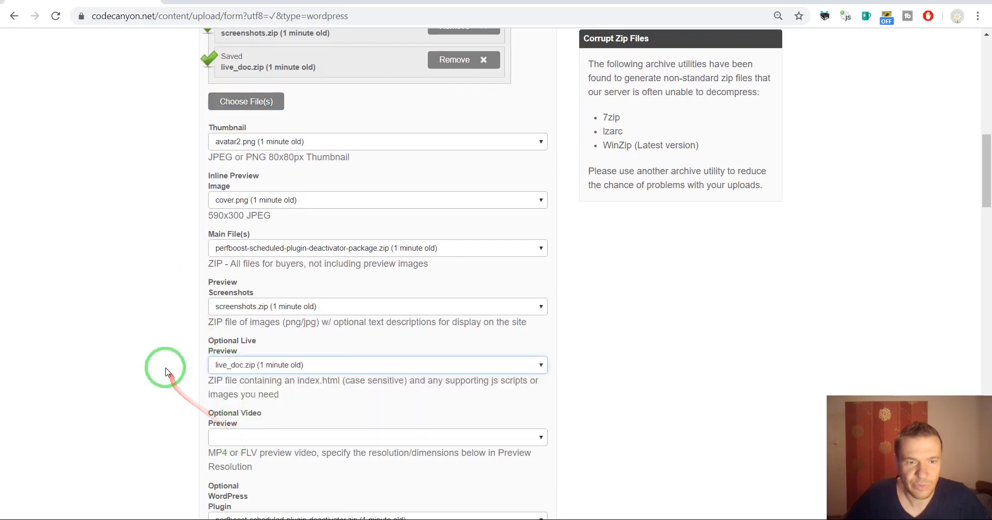
Upload PERFBOOST-SCHEDULED-PLUGIN-DEACTIVATOR.mp4 from the camtasia folder and assign it as the Optional Video Preview.
{"action": "scroll", "coordinate": [155, 367], "scroll_direction": "down", "scroll_amount": 1}
{"action": "scroll", "coordinate": [147, 339], "scroll_direction": "up", "scroll_amount": 2}
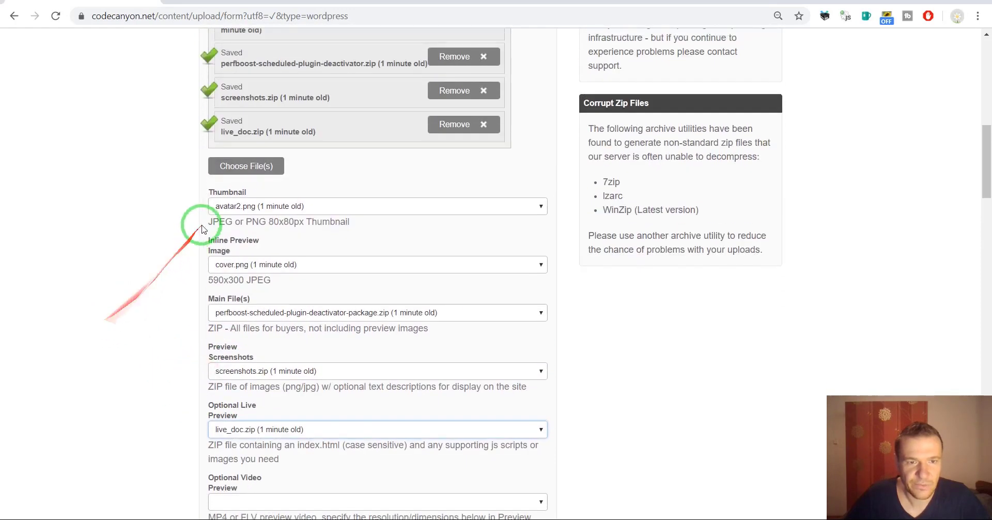
{"action": "left_click", "coordinate": [231, 166]}
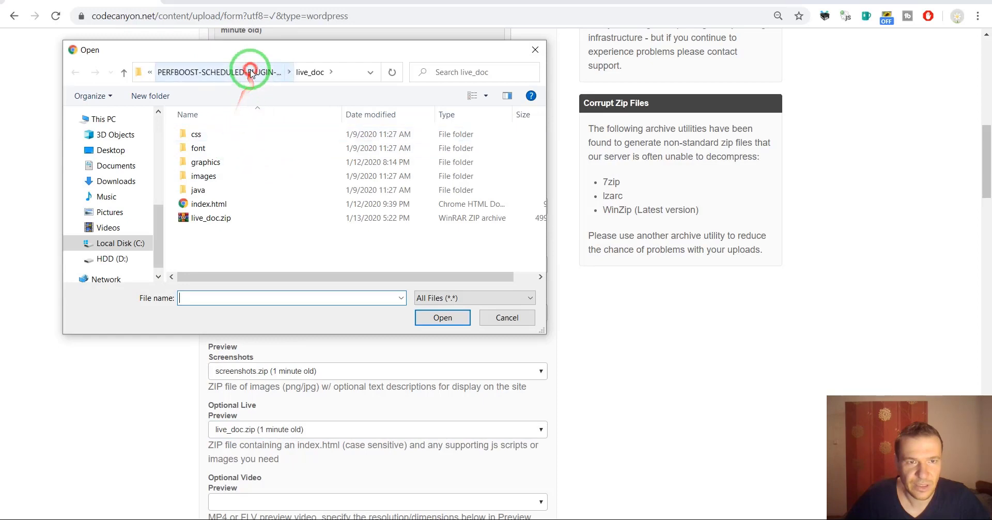
{"action": "double_click", "coordinate": [202, 135]}
{"action": "double_click", "coordinate": [209, 148]}
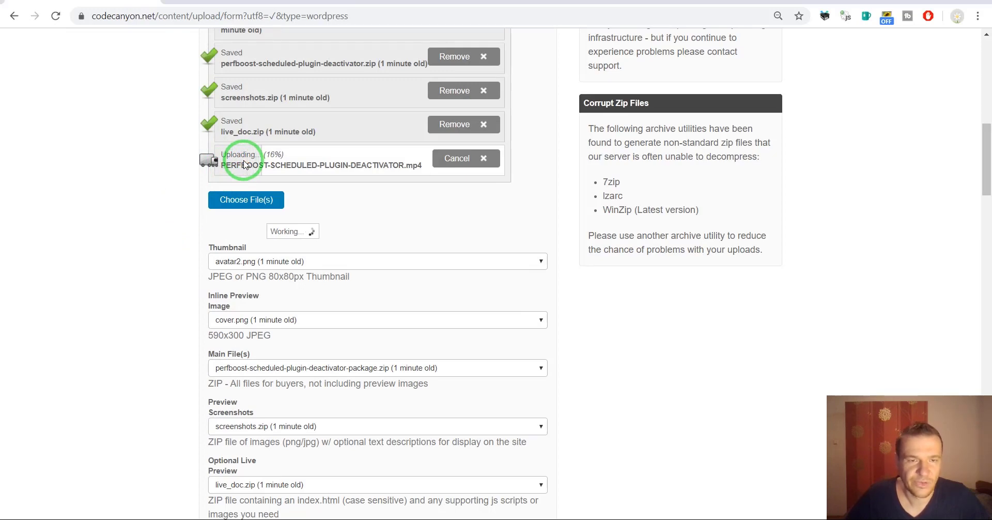
{"action": "scroll", "coordinate": [137, 240], "scroll_direction": "down", "scroll_amount": 6}
{"action": "scroll", "coordinate": [137, 243], "scroll_direction": "up", "scroll_amount": 7}
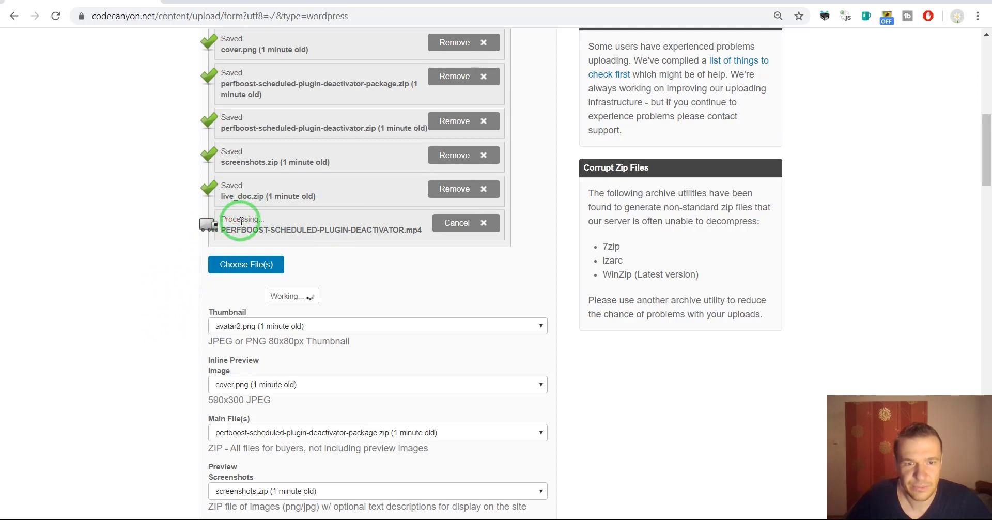
{"action": "scroll", "coordinate": [158, 307], "scroll_direction": "down", "scroll_amount": 7}
{"action": "left_click", "coordinate": [240, 227]}
{"action": "left_click", "coordinate": [249, 306]}
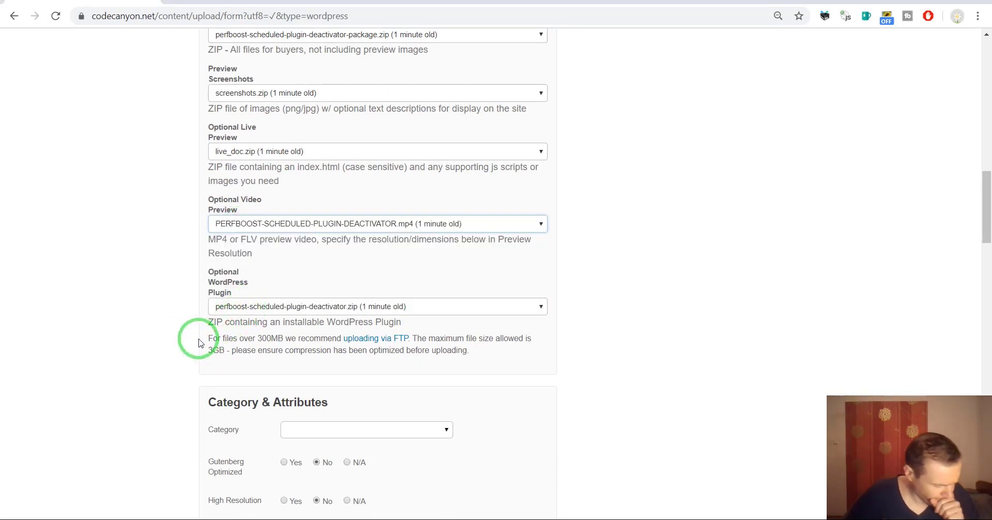
Set the category to the top-level Miscellaneous entry and mark Gutenberg Optimized and High Resolution as N/A.
{"action": "left_click", "coordinate": [302, 431]}
{"action": "scroll", "coordinate": [316, 341], "scroll_direction": "down", "scroll_amount": 5}
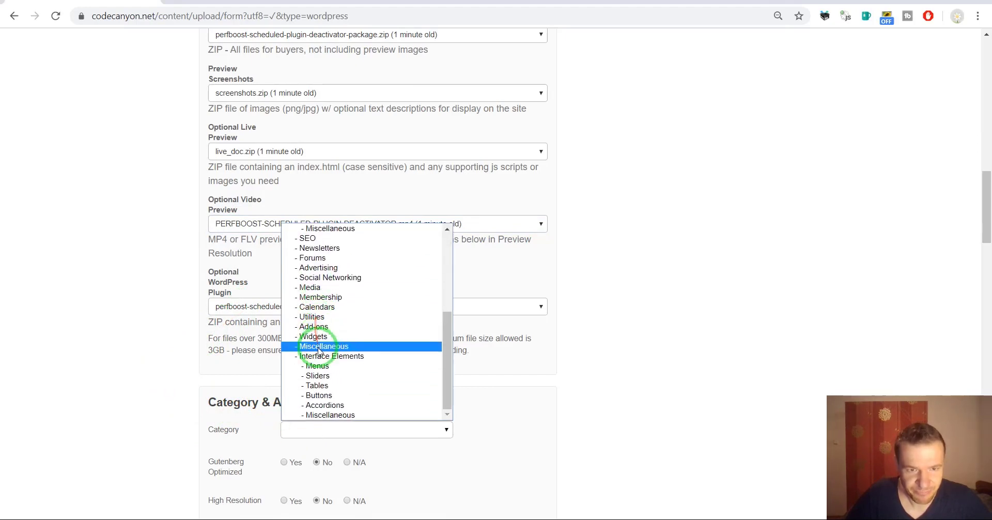
{"action": "left_click", "coordinate": [318, 348]}
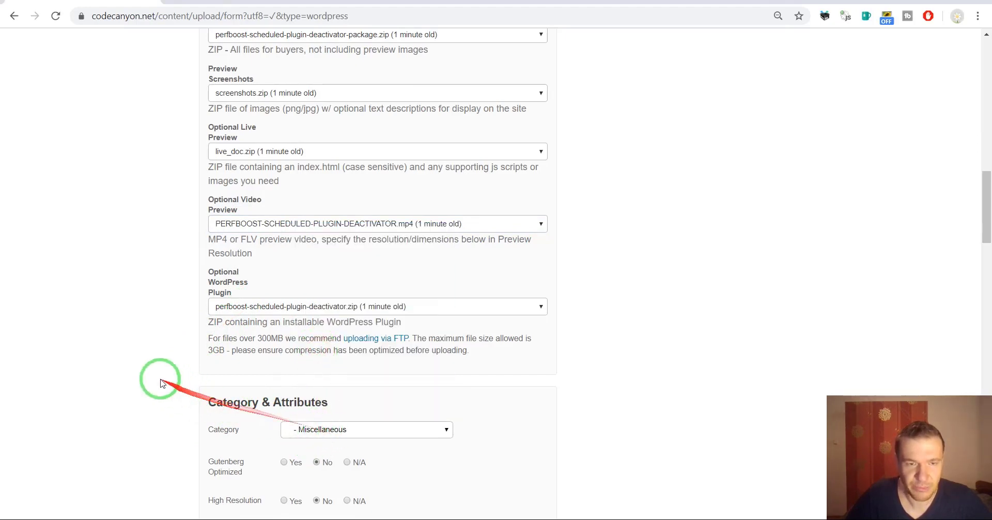
{"action": "scroll", "coordinate": [158, 379], "scroll_direction": "down", "scroll_amount": 3}
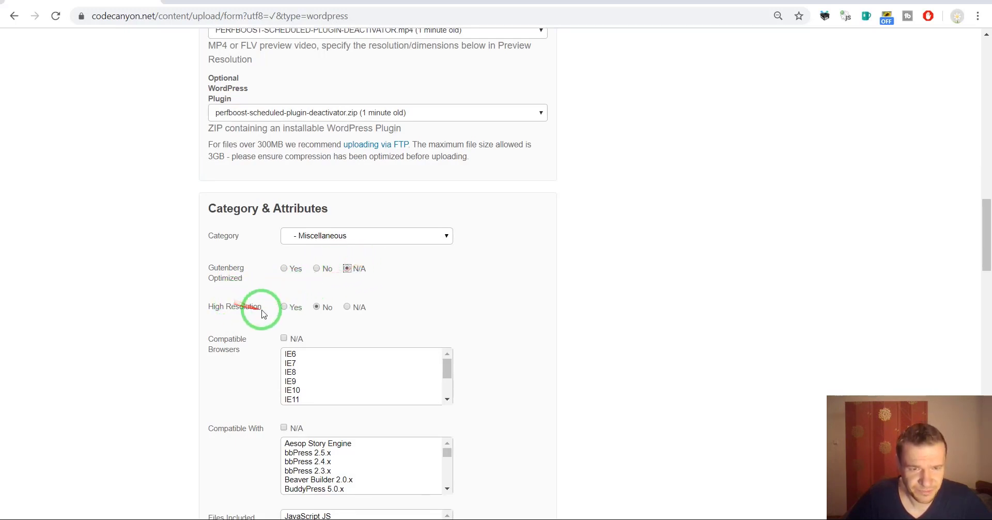
{"action": "left_click", "coordinate": [346, 307]}
Select all compatible browsers, from IE6 through Edge.
{"action": "scroll", "coordinate": [212, 310], "scroll_direction": "down", "scroll_amount": 1}
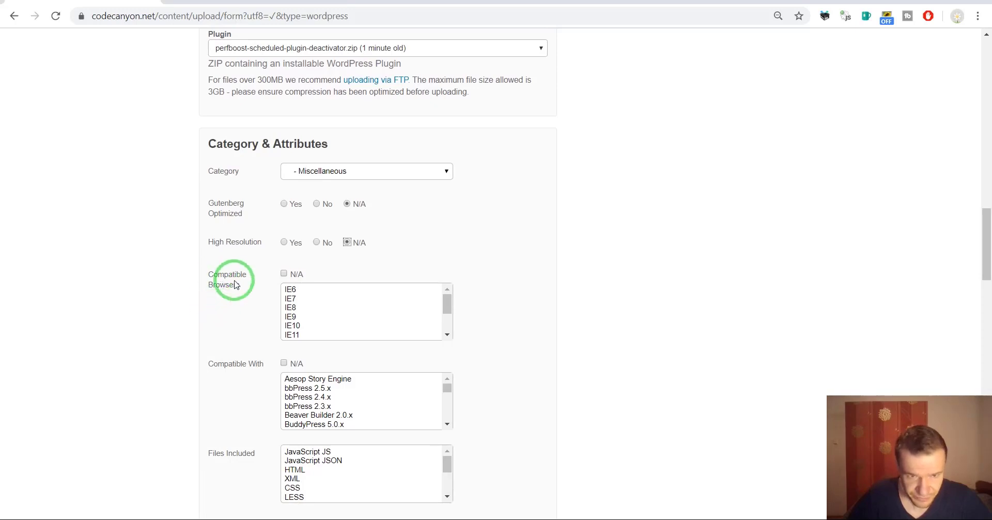
{"action": "left_click_drag", "start_coordinate": [293, 288], "coordinate": [262, 336]}
Select Aesop Story Engine, bbPress 2.5.x, Beaver Builder 2.0.x and BuddyPress 5.0.x as compatible software.
{"action": "scroll", "coordinate": [233, 310], "scroll_direction": "down", "scroll_amount": 2}
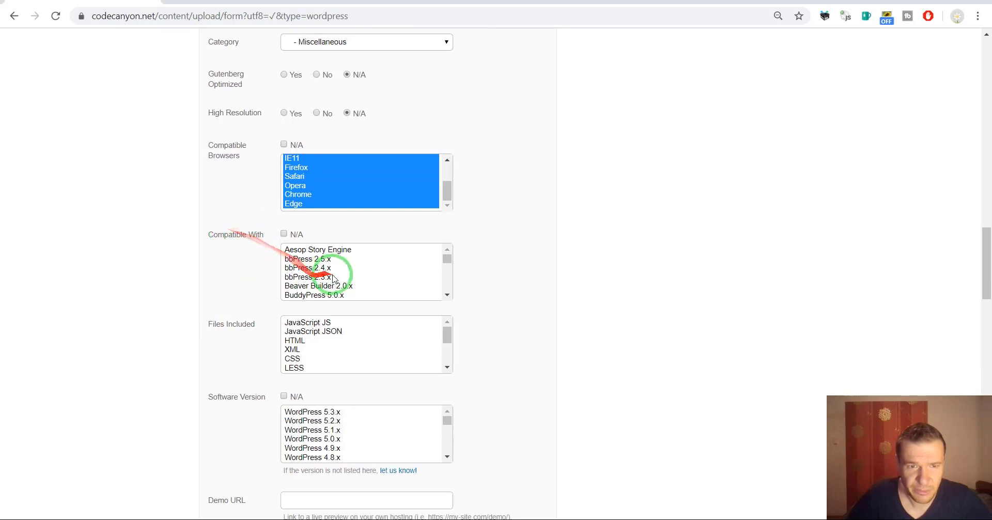
{"action": "left_click_drag", "start_coordinate": [320, 249], "coordinate": [320, 261]}
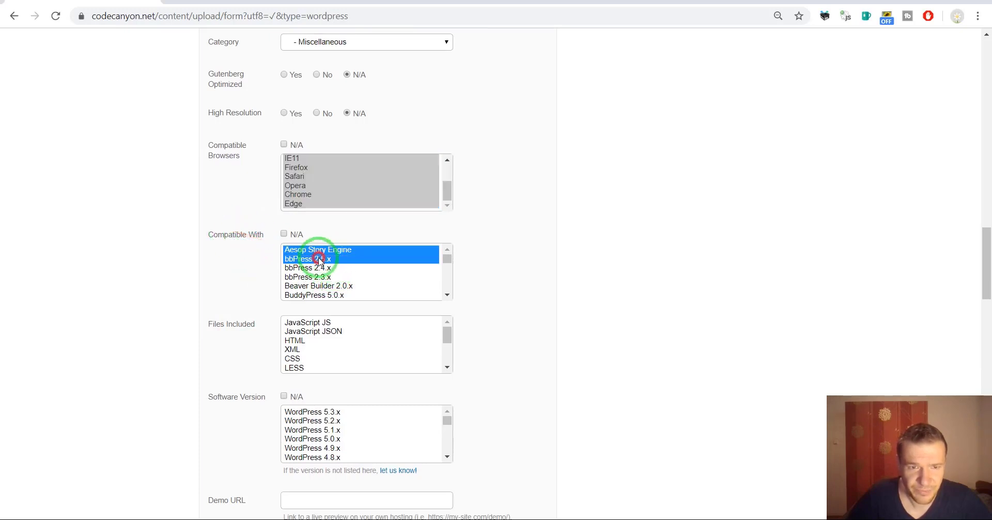
{"action": "left_click", "coordinate": [312, 287]}
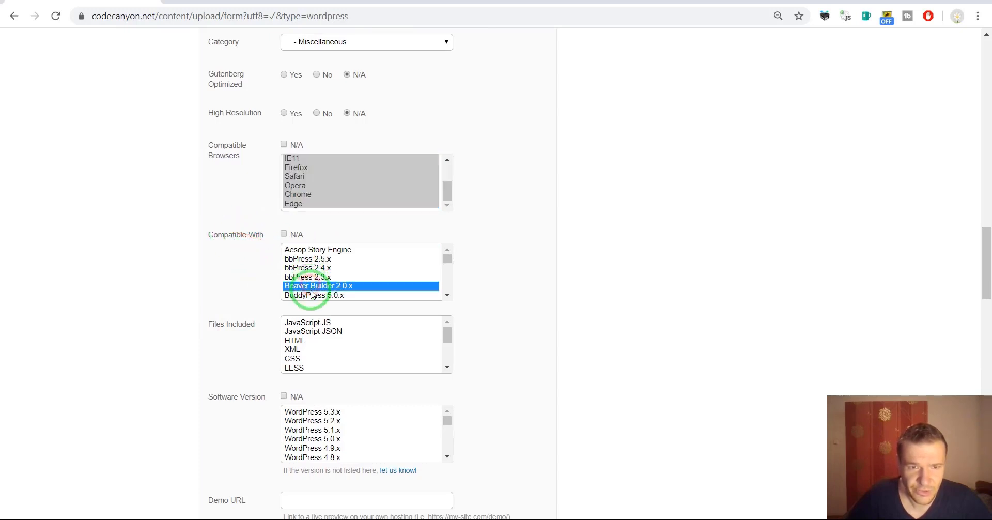
{"action": "left_click", "coordinate": [310, 250], "text": "ctrl"}
{"action": "left_click", "coordinate": [320, 259], "text": "ctrl"}
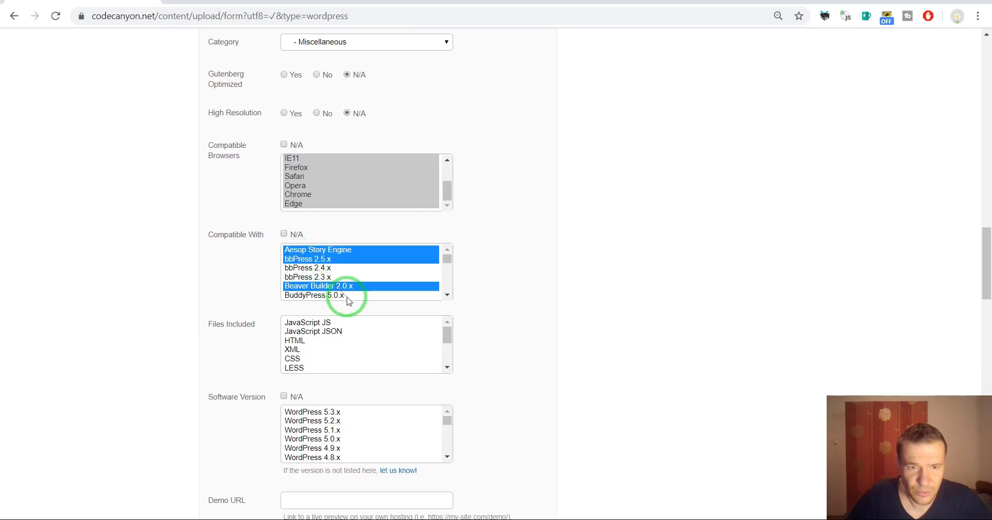
{"action": "left_click", "coordinate": [348, 295], "text": "ctrl"}
Add BuddyPress 4.1.x, Easy Digital Downloads, Elementor and Gravity Forms to the compatible software selection.
{"action": "left_click", "coordinate": [447, 294]}
{"action": "left_click", "coordinate": [446, 294]}
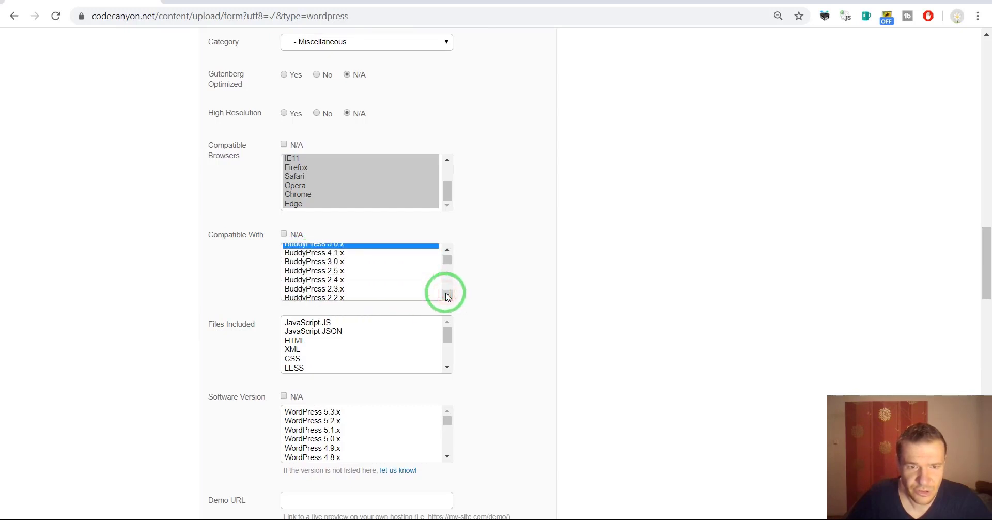
{"action": "left_click", "coordinate": [349, 252], "text": "ctrl"}
{"action": "left_click", "coordinate": [447, 296]}
{"action": "left_click", "coordinate": [447, 294]}
{"action": "left_click", "coordinate": [447, 294]}
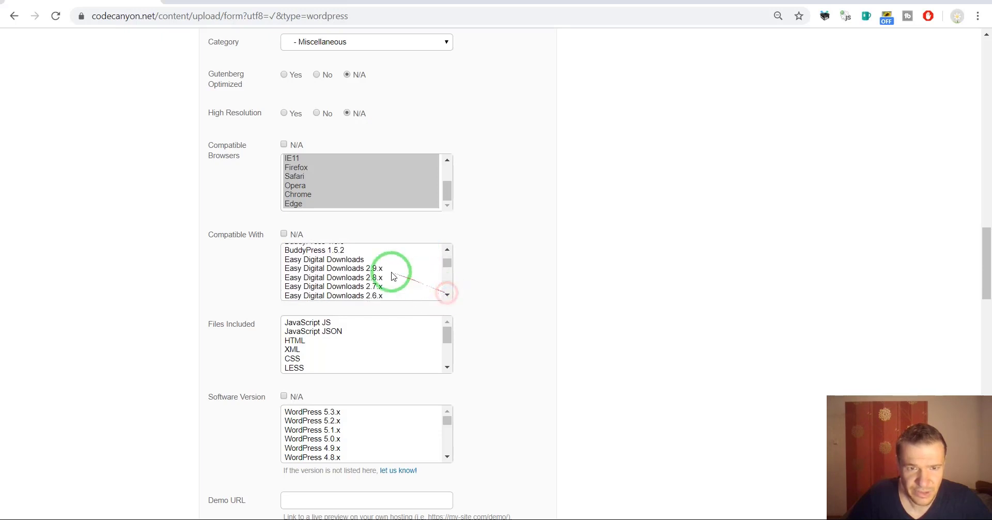
{"action": "left_click", "coordinate": [349, 260], "text": "ctrl"}
{"action": "left_click", "coordinate": [448, 295]}
{"action": "left_click", "coordinate": [447, 295]}
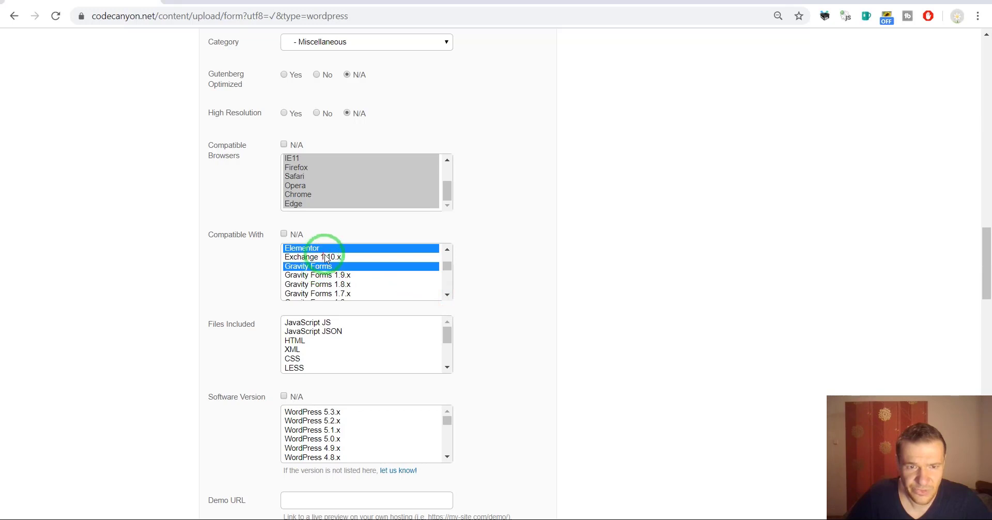
Add WooCommerce 3.8.x to the compatible software selection.
{"action": "left_click", "coordinate": [447, 295]}
{"action": "left_click", "coordinate": [447, 295]}
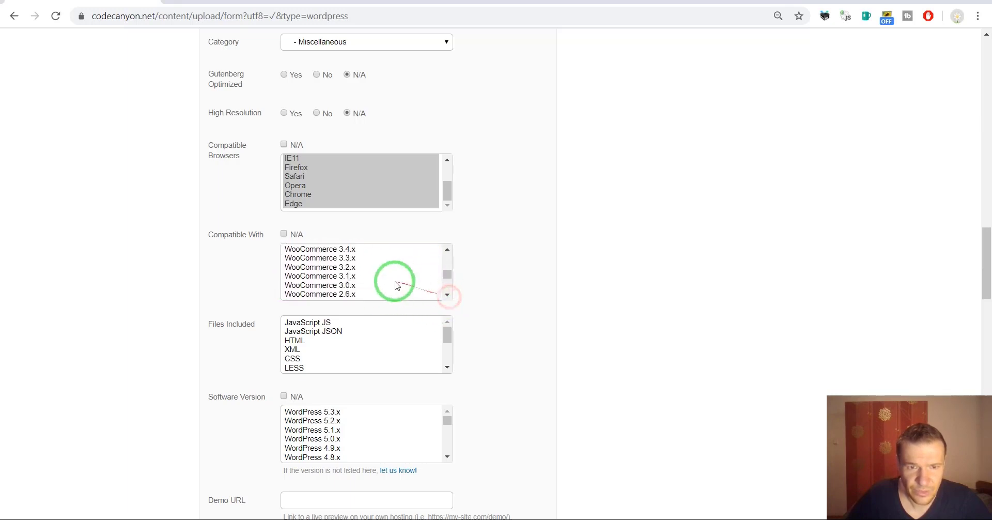
{"action": "left_click", "coordinate": [447, 249]}
{"action": "left_click", "coordinate": [447, 249]}
{"action": "left_click", "coordinate": [447, 249]}
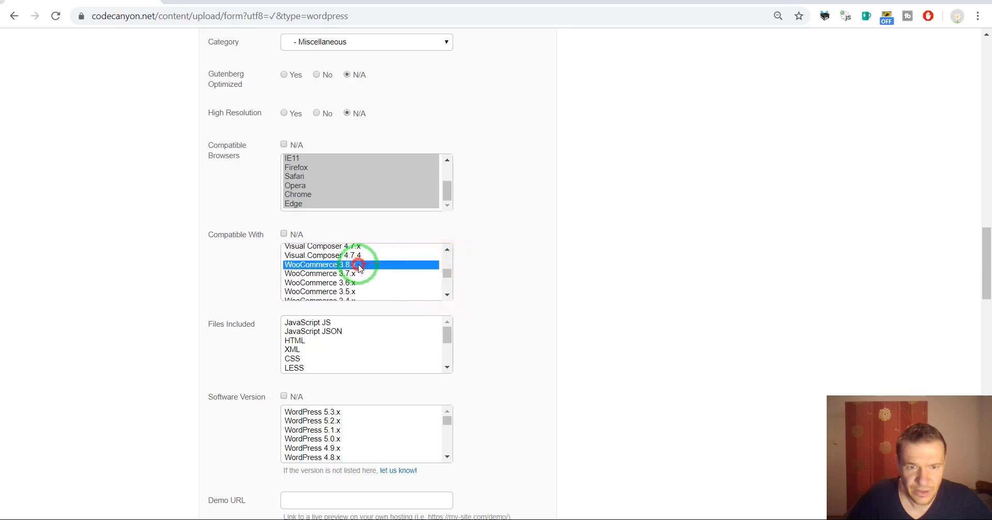
Add WP e-Commerce 3.10.x, WPBakery Page Builder 5.7.x and WPML to the compatible software selection.
{"action": "left_click", "coordinate": [449, 296]}
{"action": "left_click_drag", "start_coordinate": [449, 299], "coordinate": [343, 266]}
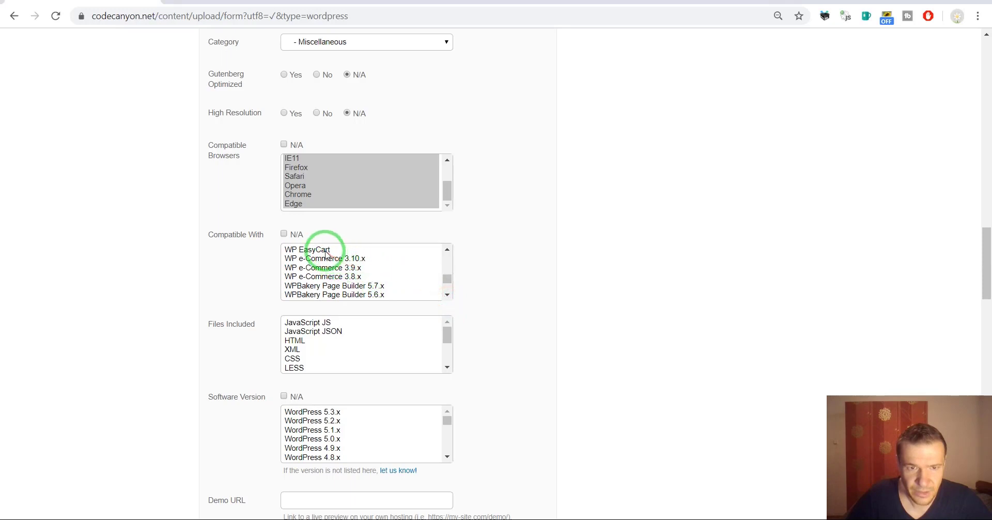
{"action": "left_click", "coordinate": [329, 259]}
{"action": "left_click", "coordinate": [332, 287], "text": "ctrl"}
{"action": "left_click_drag", "start_coordinate": [449, 296], "coordinate": [450, 298]}
{"action": "left_click", "coordinate": [306, 251], "text": "ctrl"}
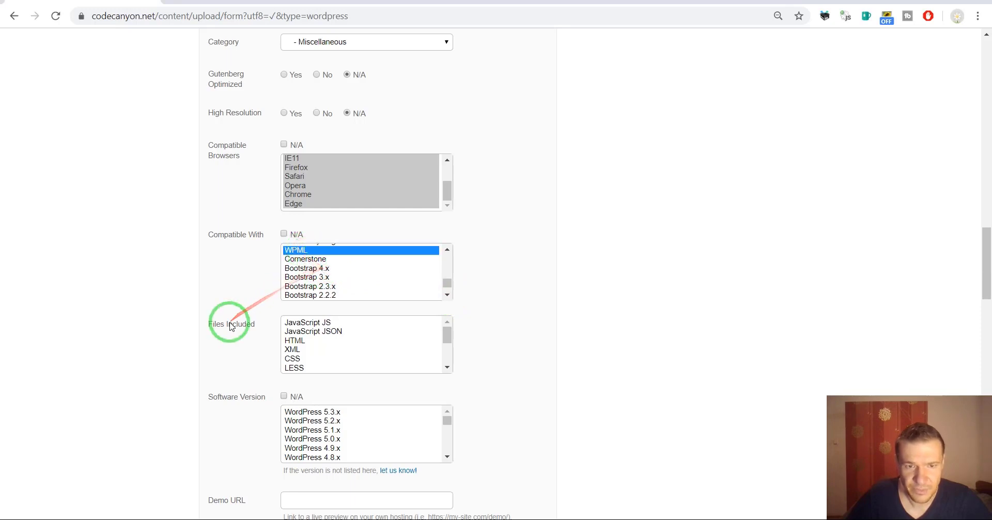
Select JavaScript JS, CSS and PHP as the included file types, leaving HTML unselected.
{"action": "left_click", "coordinate": [303, 323]}
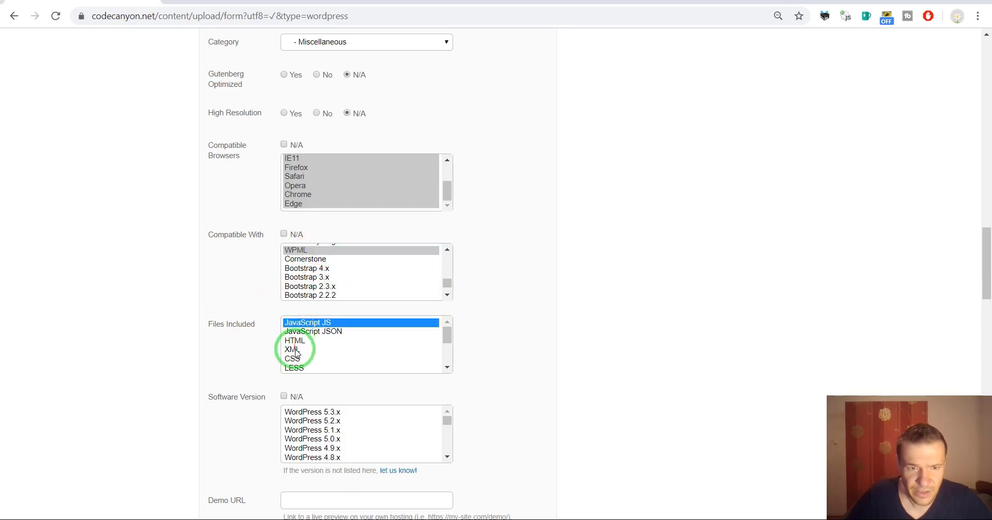
{"action": "left_click", "coordinate": [297, 359], "text": "ctrl"}
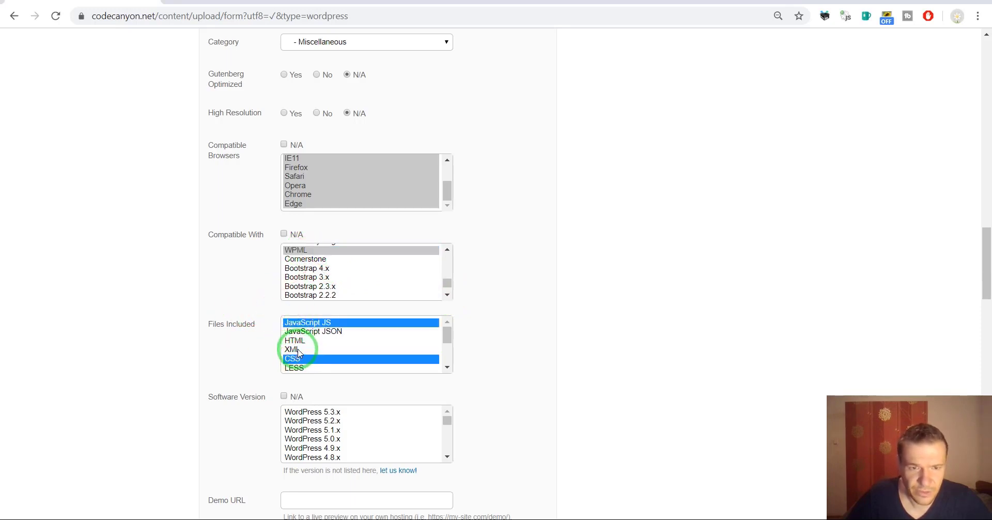
{"action": "left_click", "coordinate": [298, 341], "text": "ctrl"}
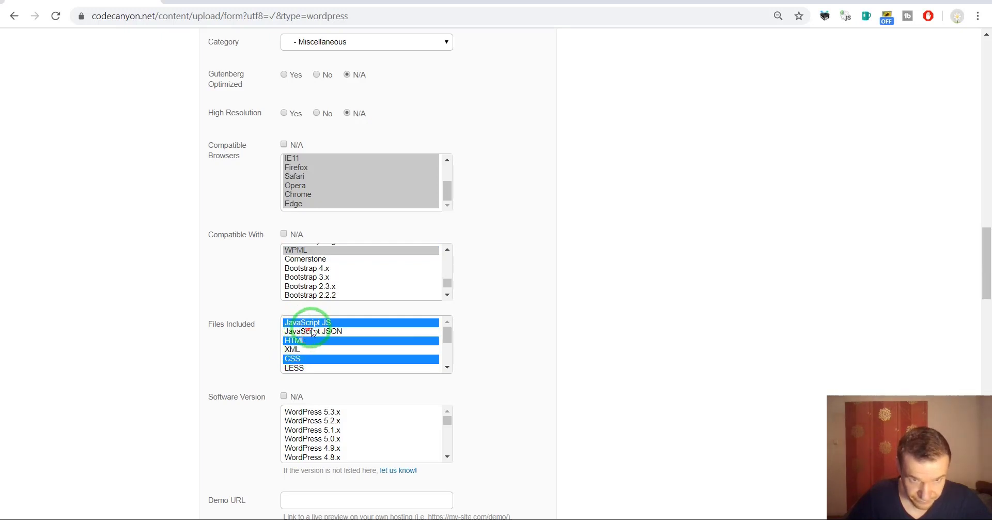
{"action": "left_click", "coordinate": [306, 342], "text": "ctrl"}
{"action": "left_click", "coordinate": [447, 366]}
{"action": "left_click", "coordinate": [301, 368], "text": "ctrl"}
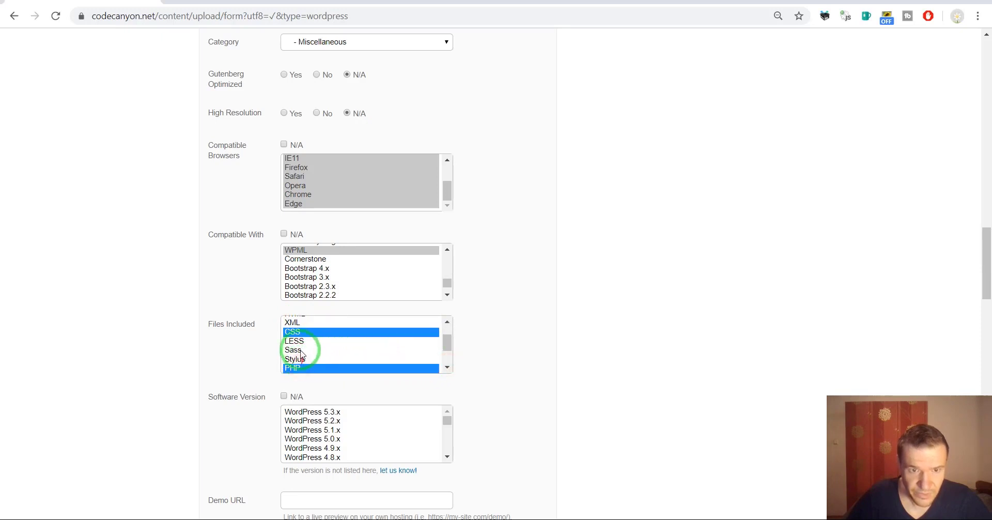
{"action": "left_click", "coordinate": [447, 321]}
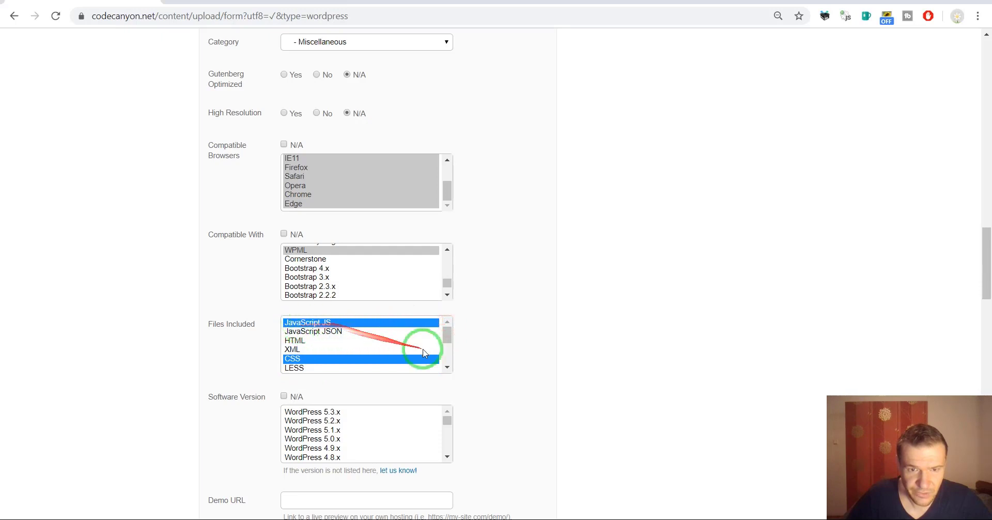
{"action": "left_click", "coordinate": [447, 368]}
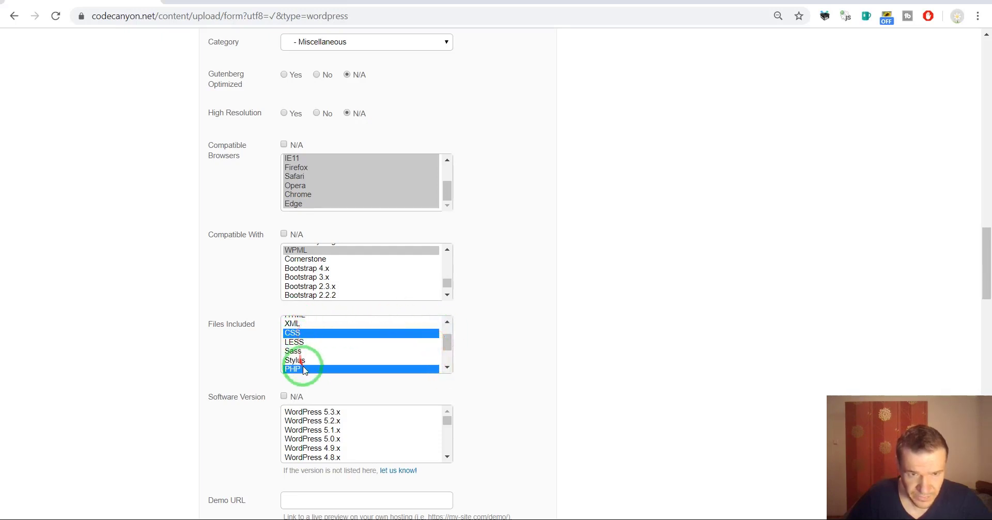
Select every WordPress software version from 5.3.x down to 3.0, without Other.
{"action": "scroll", "coordinate": [244, 373], "scroll_direction": "down", "scroll_amount": 2}
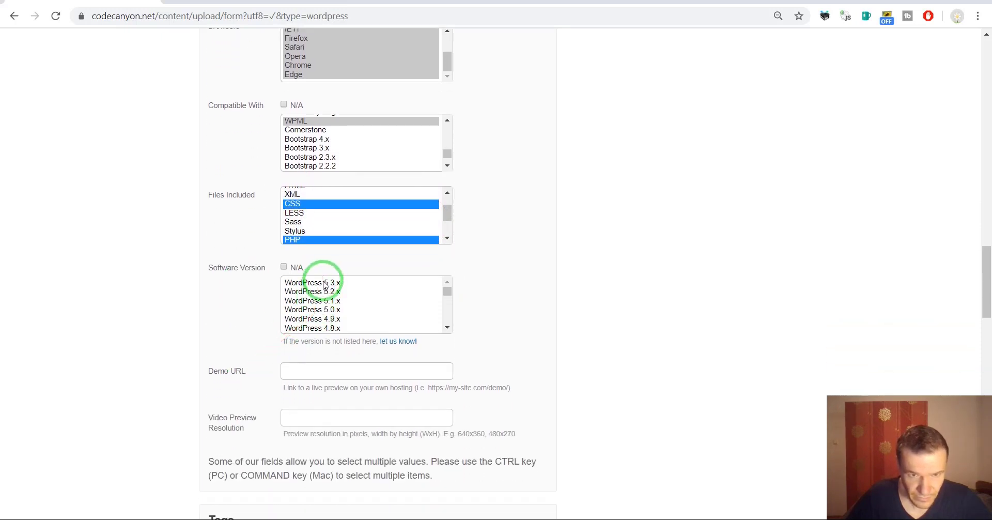
{"action": "left_click_drag", "start_coordinate": [323, 284], "coordinate": [327, 317]}
{"action": "scroll", "coordinate": [245, 318], "scroll_direction": "down", "scroll_amount": 1}
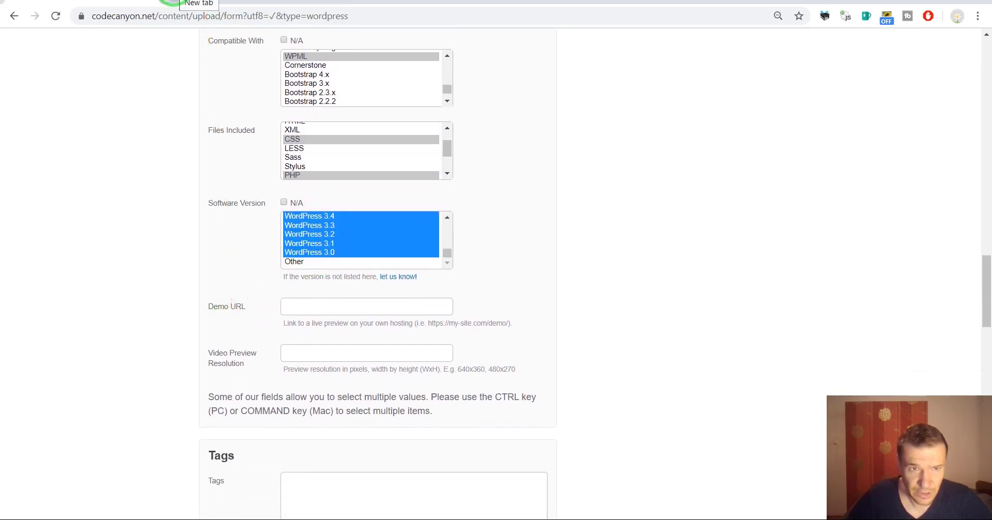
Compose the address coderevolution.ro/perfboost in a new browser tab and copy it.
{"action": "left_click", "coordinate": [173, 1]}
{"action": "type", "text": "coderevolution.ro"}
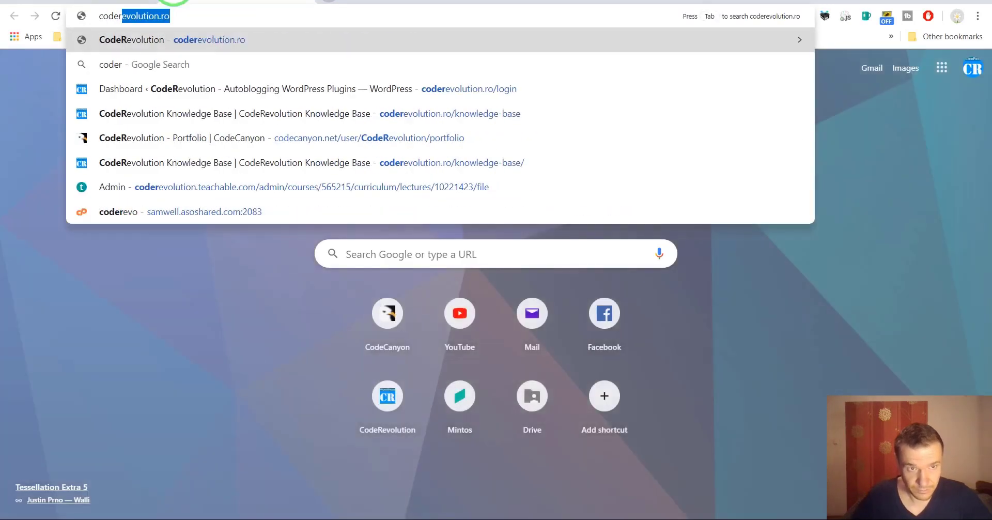
{"action": "key", "text": "Right"}
{"action": "type", "text": "/perfo"}
{"action": "key", "text": "BackSpace"}
{"action": "type", "text": "books"}
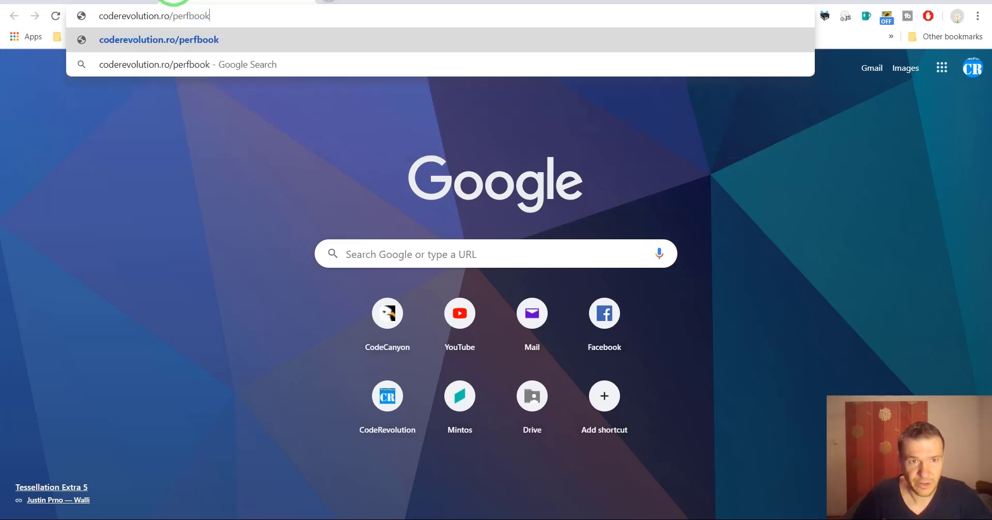
{"action": "key", "text": "BackSpace"}
{"action": "type", "text": "st"}
{"action": "key", "text": "ctrl+a"}
{"action": "key", "text": "ctrl+c"}
{"action": "left_click", "coordinate": [137, 2]}
{"action": "left_click", "coordinate": [306, 306]}
{"action": "key", "text": "ctrl+v"}
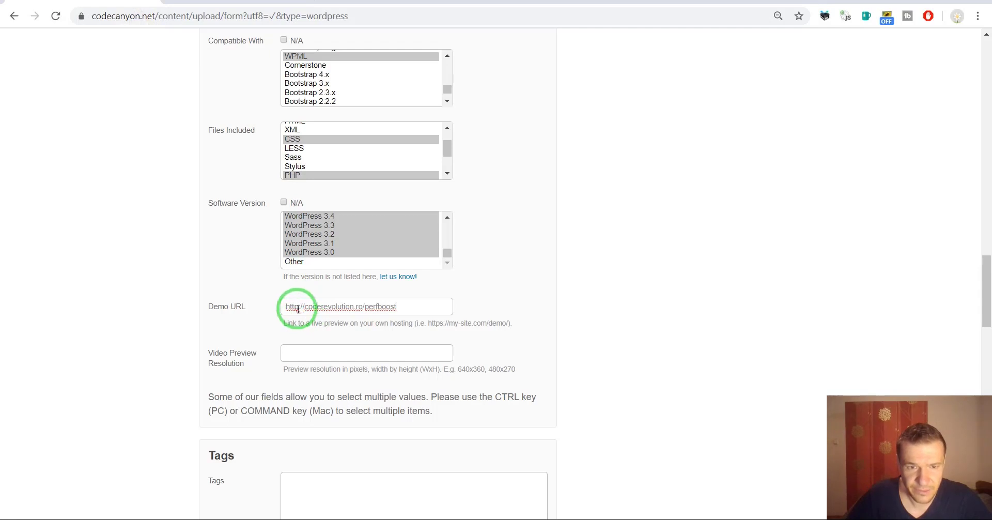
{"action": "left_click", "coordinate": [299, 308]}
{"action": "type", "text": "s"}
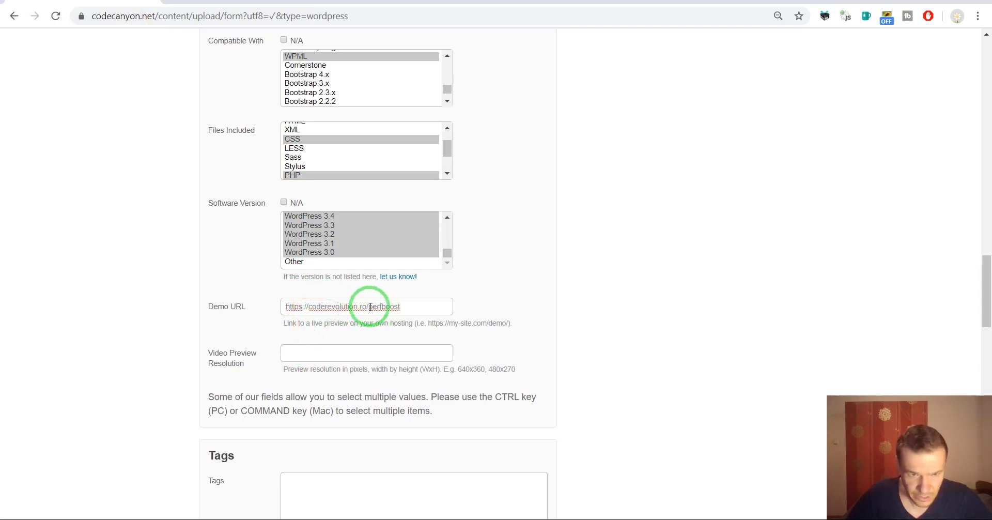
Look up the frame size of PERFBOOST-SCHEDULED-PLUGIN-DEACTIVATOR.mp4 in its file properties and set the Video Preview Resolution to 1920x1006.
{"action": "left_click", "coordinate": [258, 518]}
{"action": "double_click", "coordinate": [402, 257]}
{"action": "right_click", "coordinate": [398, 290]}
{"action": "left_click", "coordinate": [449, 510]}
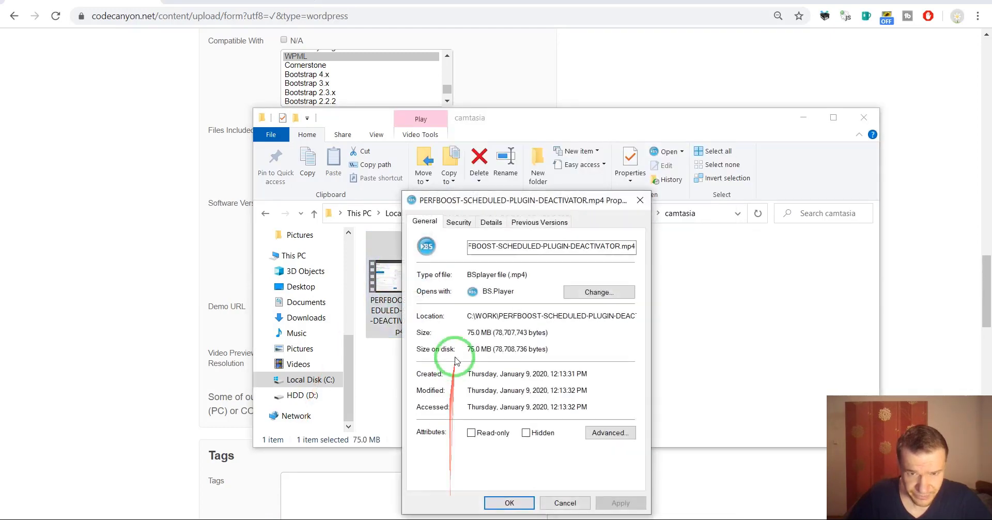
{"action": "left_click", "coordinate": [491, 220]}
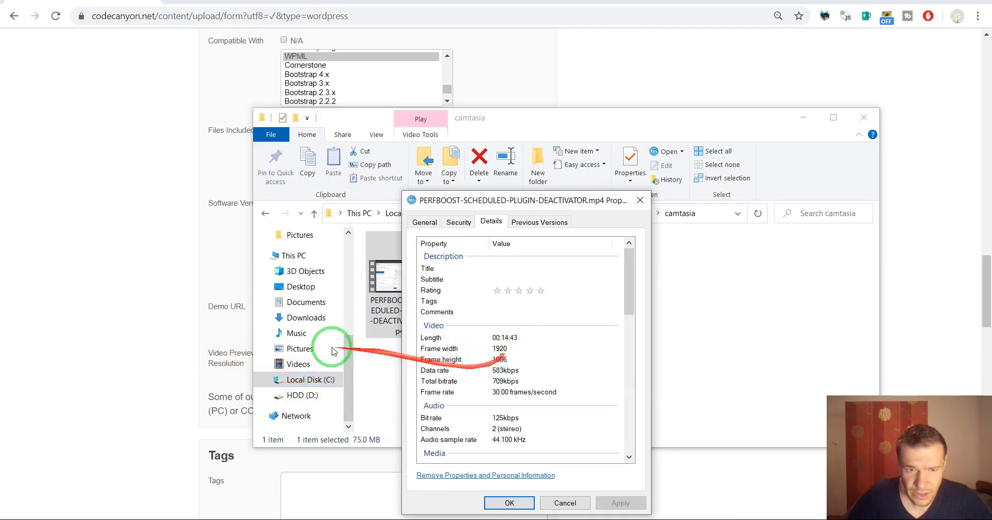
{"action": "left_click", "coordinate": [126, 350]}
{"action": "left_click", "coordinate": [335, 355]}
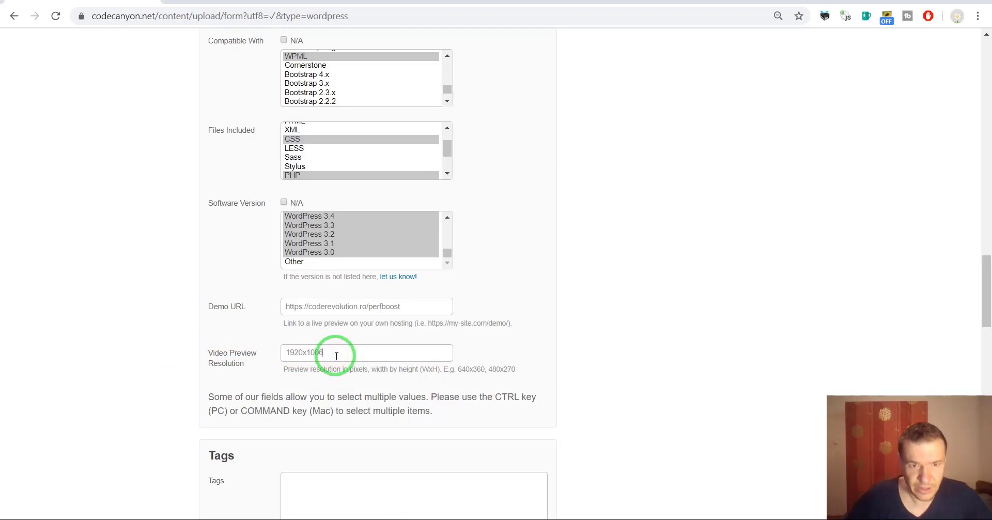
Recheck the preview video's file properties, close them and return to the upload form.
{"action": "left_click", "coordinate": [290, 518]}
{"action": "right_click", "coordinate": [408, 281]}
{"action": "left_click", "coordinate": [465, 510]}
{"action": "left_click", "coordinate": [563, 502]}
{"action": "left_click", "coordinate": [202, 339]}
Copy the keyword line at the end of description.txt into the form's Tags field.
{"action": "scroll", "coordinate": [150, 325], "scroll_direction": "down", "scroll_amount": 6}
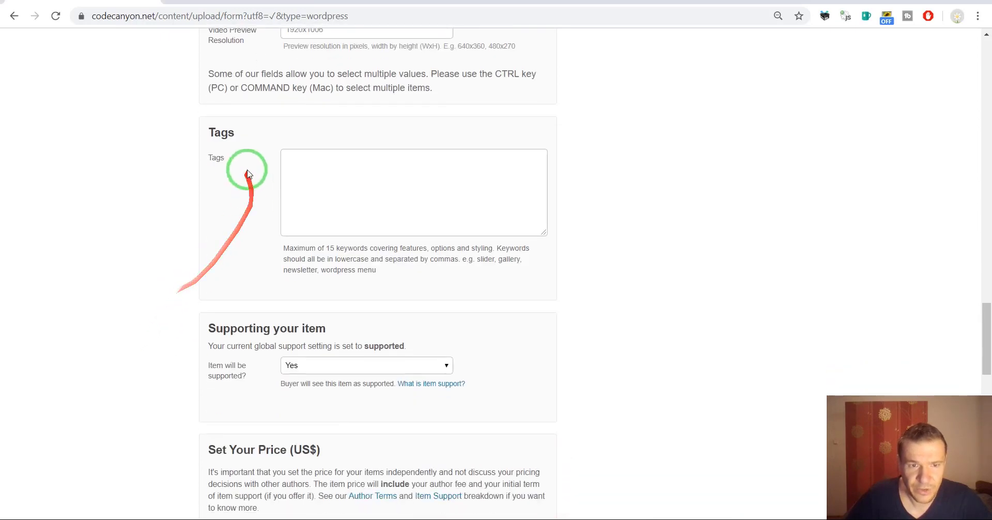
{"action": "left_click", "coordinate": [362, 519]}
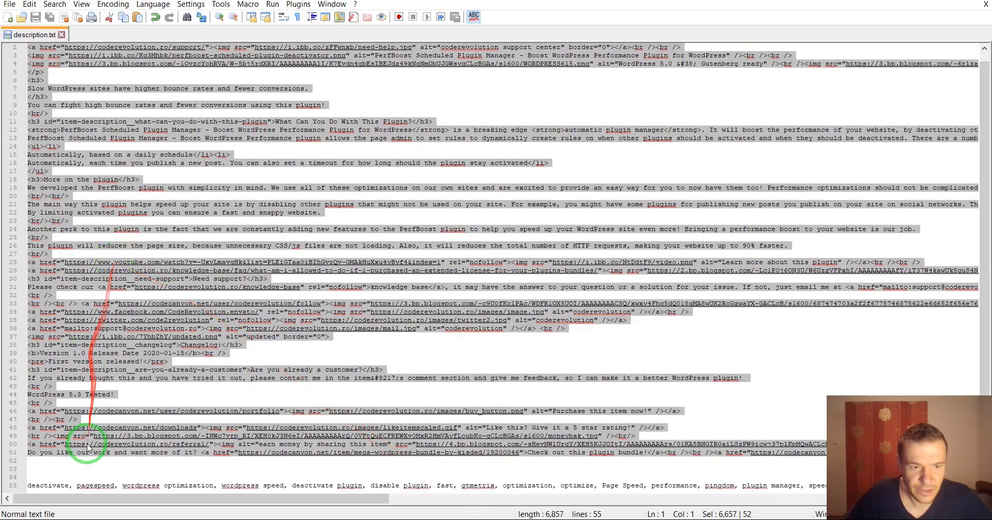
{"action": "triple_click", "coordinate": [29, 485]}
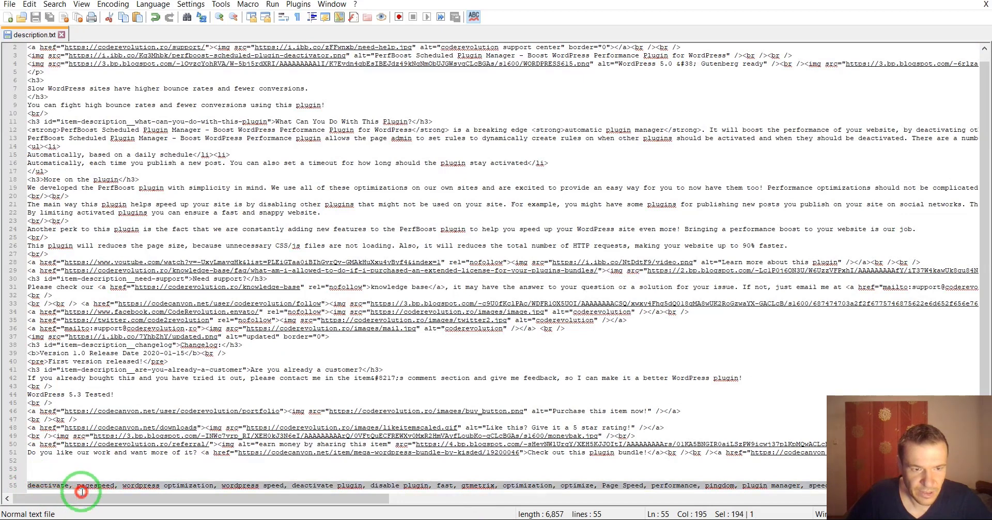
{"action": "left_click", "coordinate": [380, 518]}
{"action": "left_click", "coordinate": [335, 221]}
{"action": "key", "text": "ctrl+v"}
Set the item price to $14 for the Regular License and $70 for the Extended License.
{"action": "scroll", "coordinate": [319, 216], "scroll_direction": "down", "scroll_amount": 4}
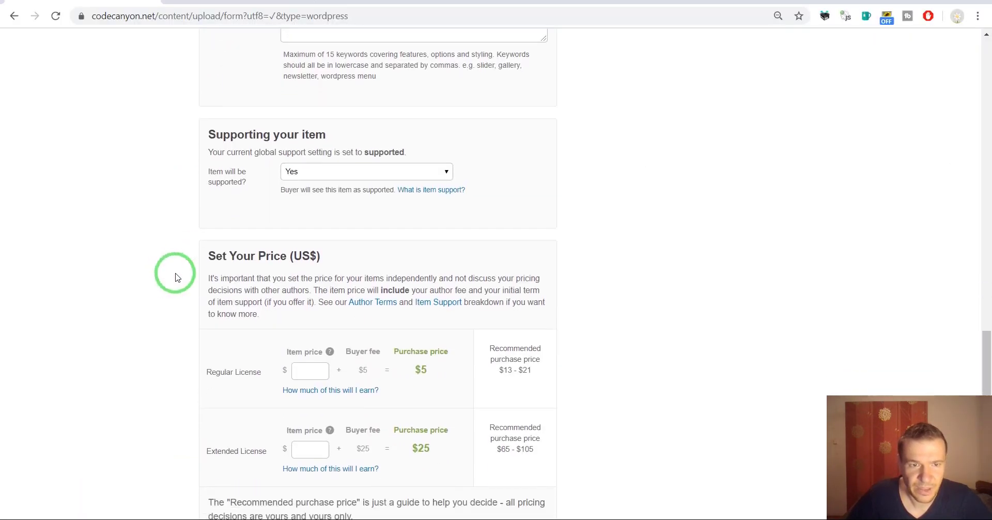
{"action": "scroll", "coordinate": [279, 289], "scroll_direction": "down", "scroll_amount": 1}
{"action": "left_click", "coordinate": [314, 312]}
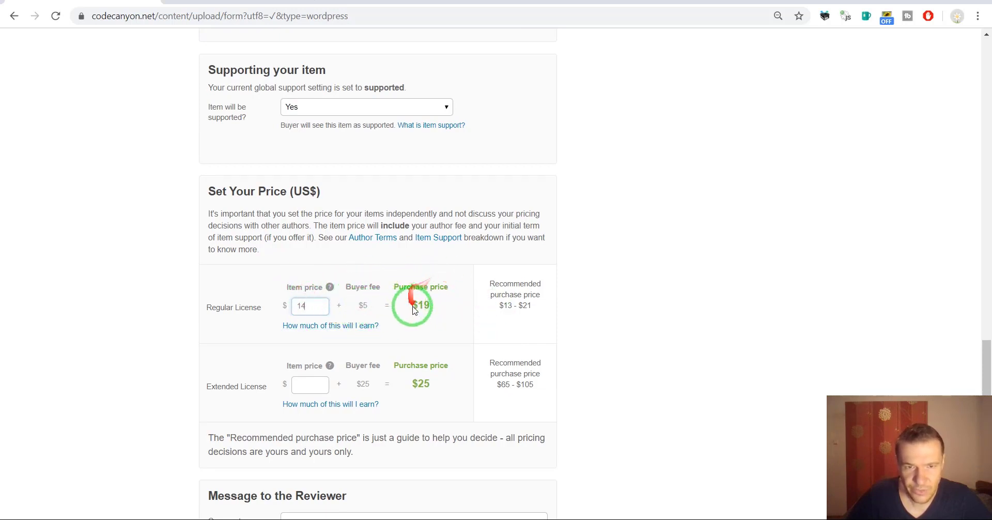
{"action": "left_click", "coordinate": [284, 386]}
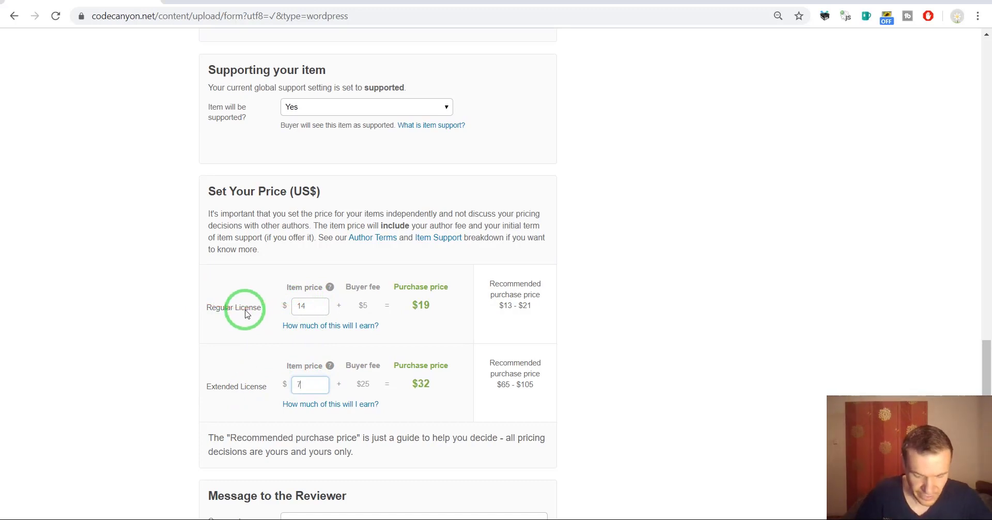
{"action": "left_click", "coordinate": [442, 305]}
Enter the reviewer comment "Hello! Have nice day!" and accept the declaration about asset licensing and selling rights.
{"action": "scroll", "coordinate": [414, 352], "scroll_direction": "down", "scroll_amount": 3}
{"action": "left_click", "coordinate": [362, 364]}
{"action": "scroll", "coordinate": [361, 364], "scroll_direction": "down", "scroll_amount": 2}
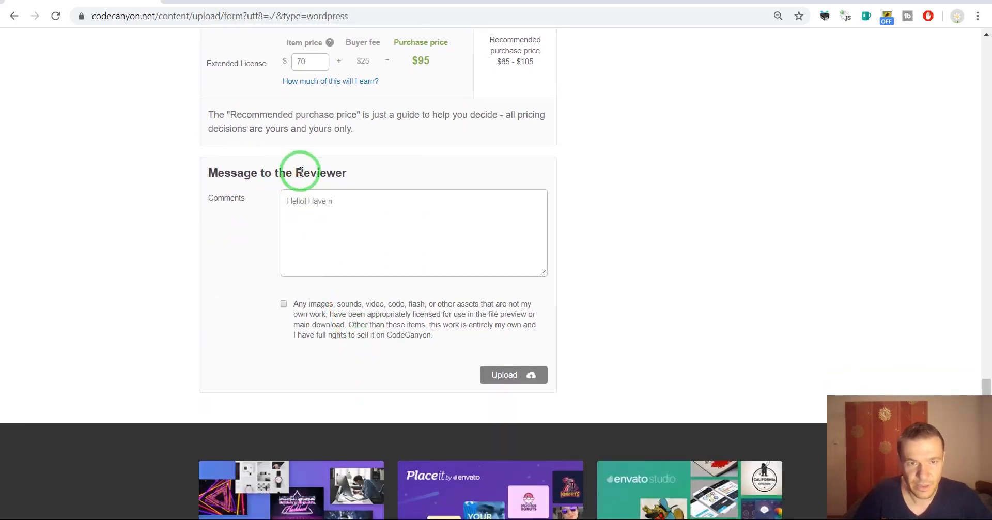
{"action": "type", "text": "Hello! Have nice day!"}
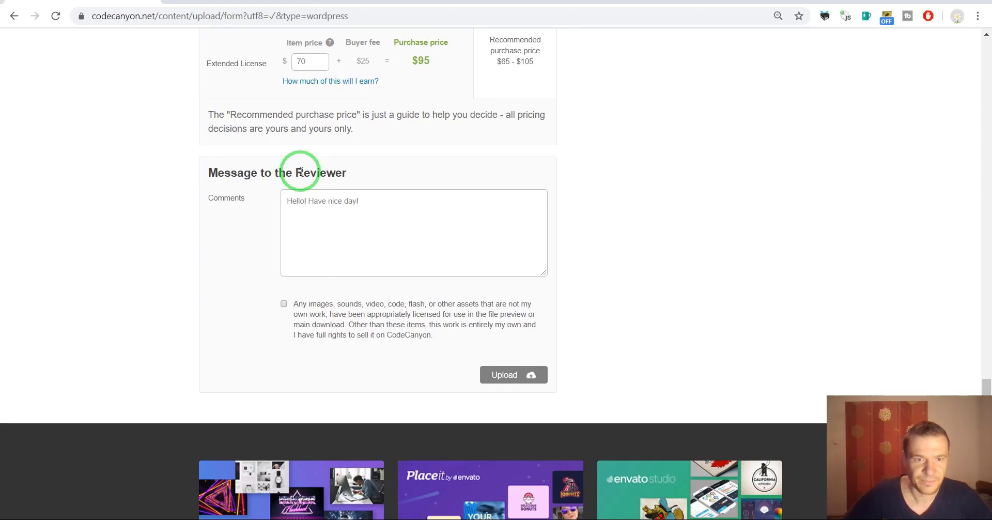
{"action": "left_click", "coordinate": [283, 304]}
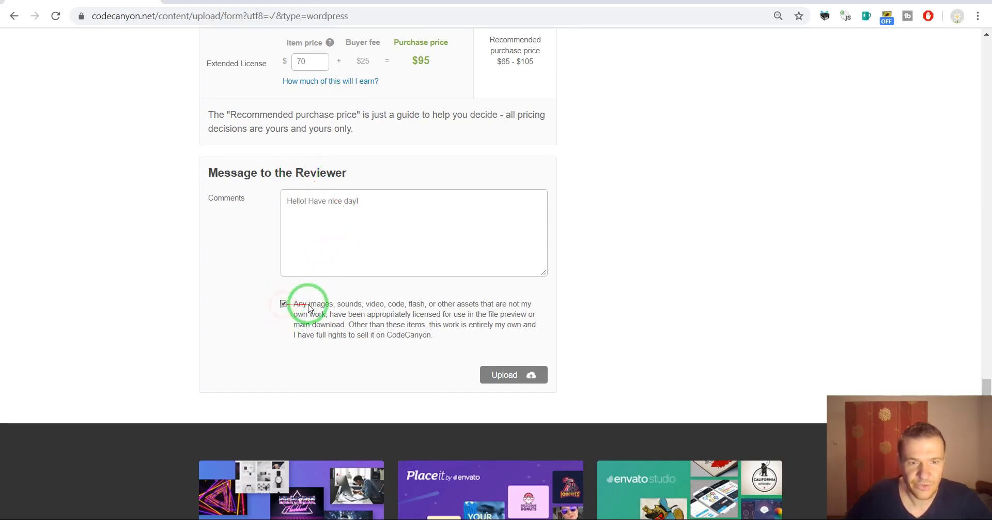
{"action": "left_click_drag", "start_coordinate": [363, 305], "coordinate": [335, 304]}
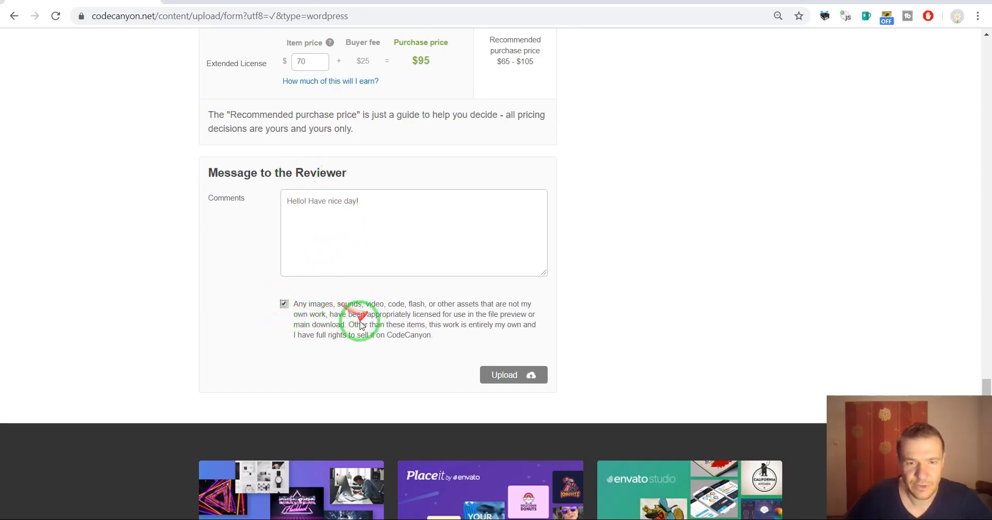
Review the completed form from the name and description through files, attributes, tags, support and prices.
{"action": "scroll", "coordinate": [566, 295], "scroll_direction": "up", "scroll_amount": 4}
{"action": "scroll", "coordinate": [566, 295], "scroll_direction": "up", "scroll_amount": 15}
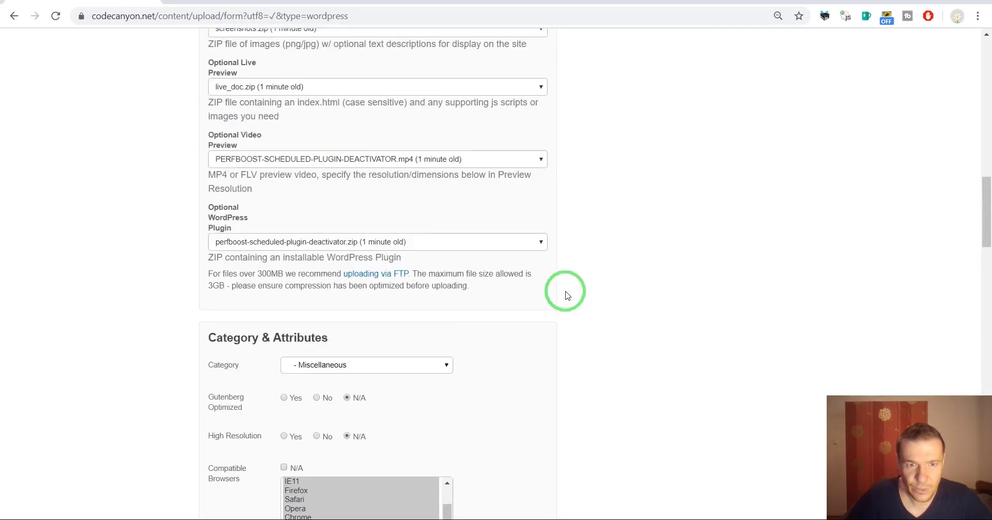
{"action": "scroll", "coordinate": [566, 295], "scroll_direction": "up", "scroll_amount": 15}
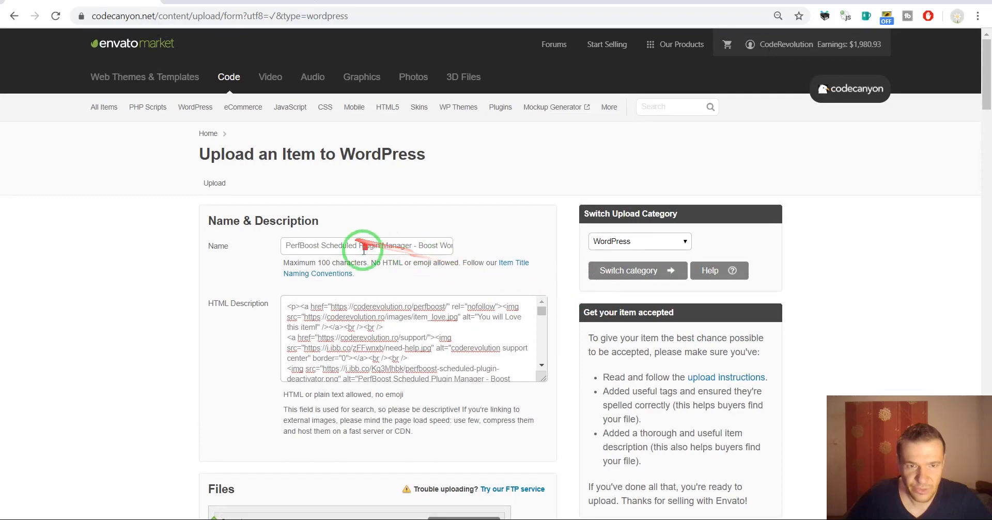
{"action": "scroll", "coordinate": [365, 254], "scroll_direction": "down", "scroll_amount": 13}
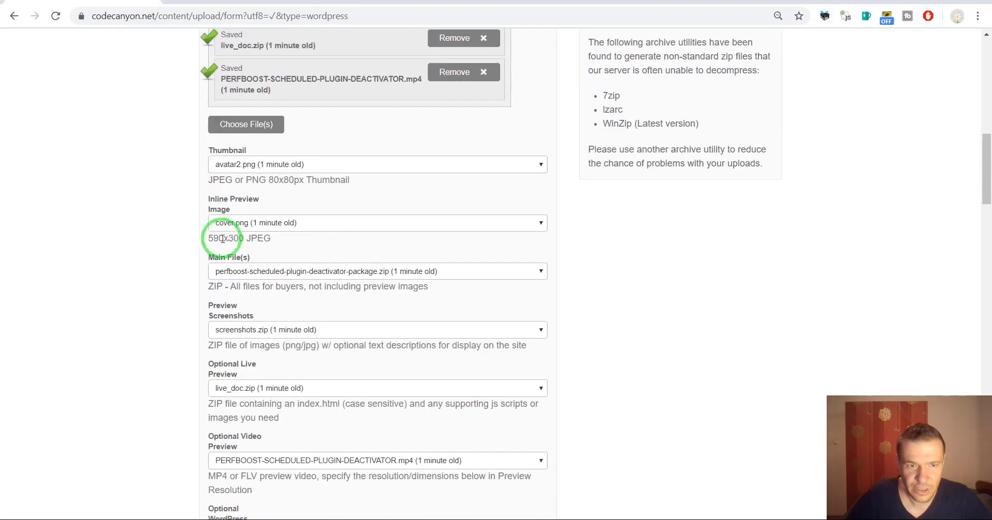
{"action": "scroll", "coordinate": [206, 237], "scroll_direction": "down", "scroll_amount": 9}
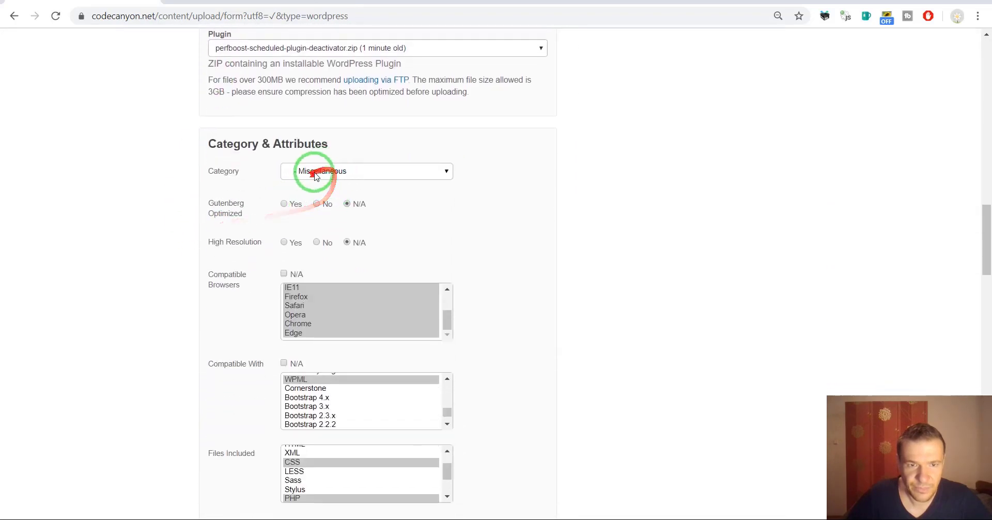
{"action": "scroll", "coordinate": [341, 265], "scroll_direction": "down", "scroll_amount": 3}
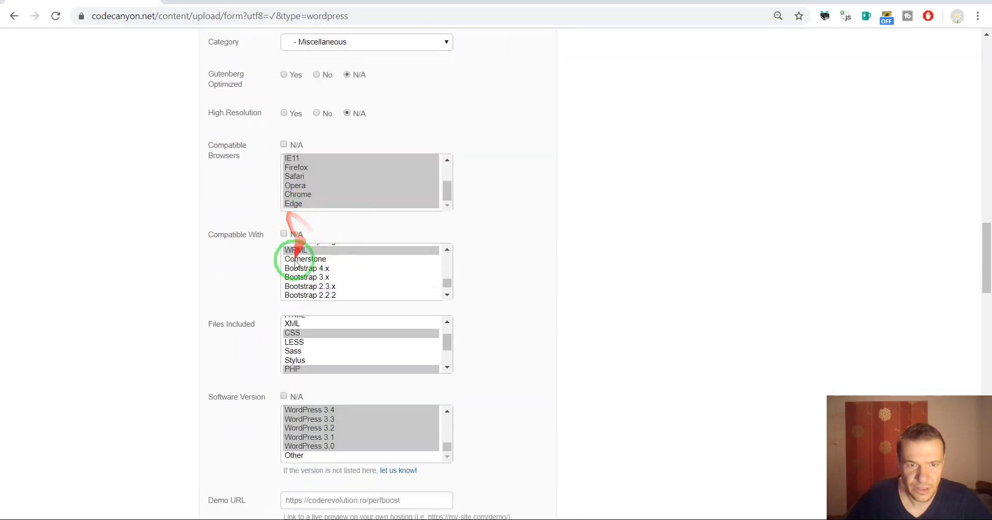
{"action": "scroll", "coordinate": [308, 269], "scroll_direction": "down", "scroll_amount": 2}
{"action": "scroll", "coordinate": [257, 279], "scroll_direction": "down", "scroll_amount": 3}
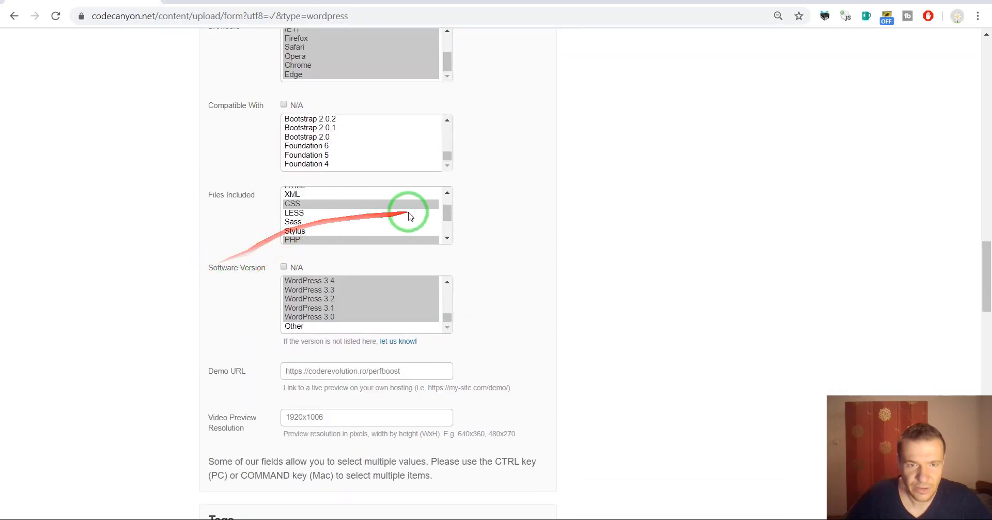
{"action": "mouse_move", "coordinate": [448, 211]}
{"action": "left_mouse_down"}
{"action": "mouse_move", "coordinate": [449, 203]}
{"action": "mouse_move", "coordinate": [448, 218]}
{"action": "left_mouse_up"}
{"action": "scroll", "coordinate": [221, 232], "scroll_direction": "down", "scroll_amount": 3}
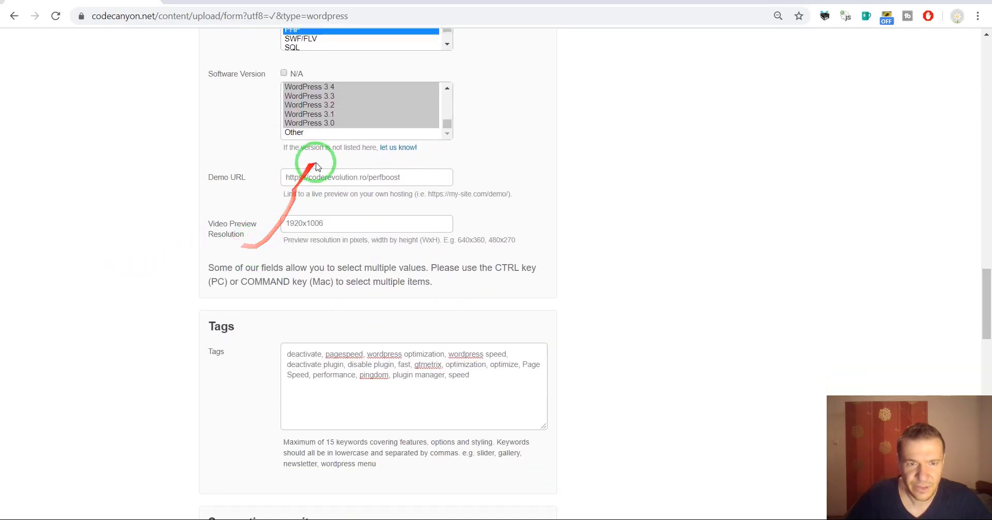
{"action": "scroll", "coordinate": [282, 222], "scroll_direction": "down", "scroll_amount": 3}
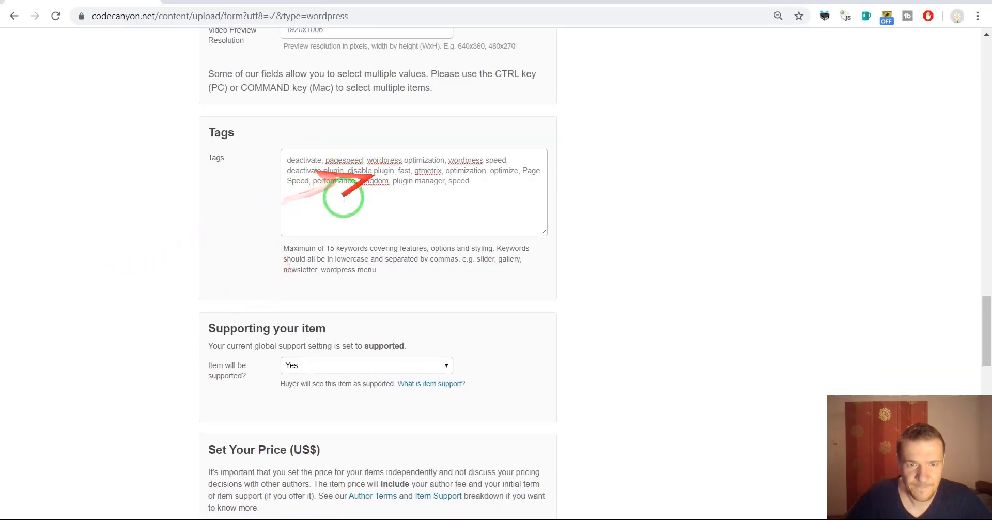
{"action": "scroll", "coordinate": [255, 297], "scroll_direction": "down", "scroll_amount": 2}
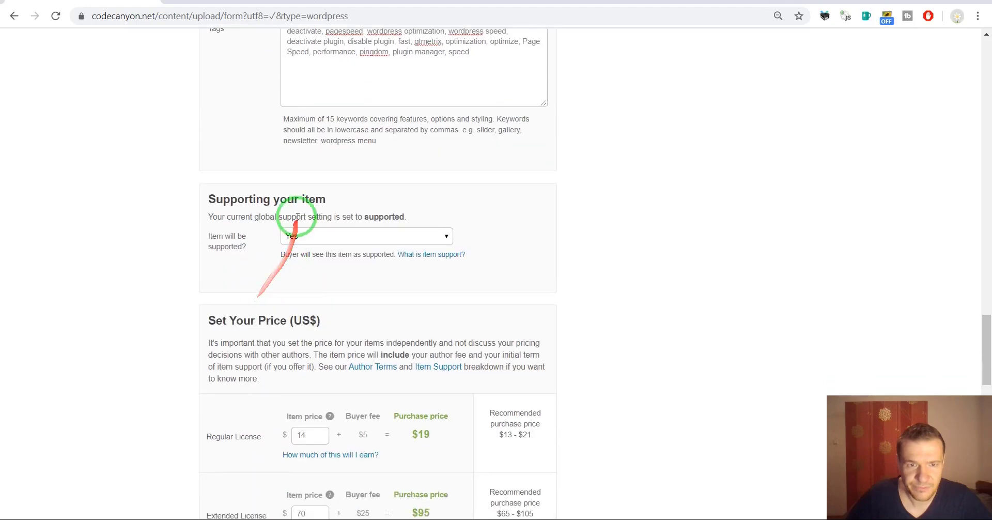
{"action": "scroll", "coordinate": [262, 279], "scroll_direction": "down", "scroll_amount": 5}
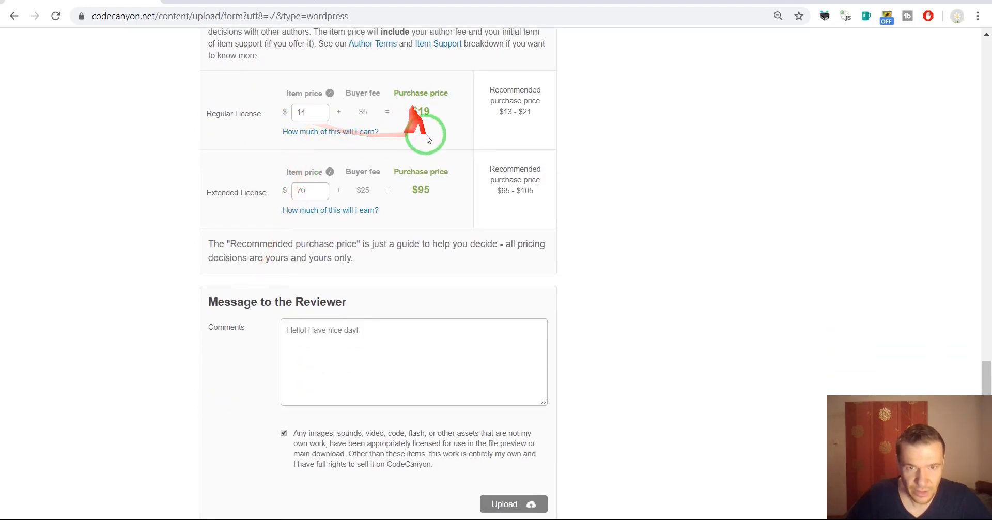
Try to submit the completed item for upload.
{"action": "scroll", "coordinate": [332, 270], "scroll_direction": "down", "scroll_amount": 2}
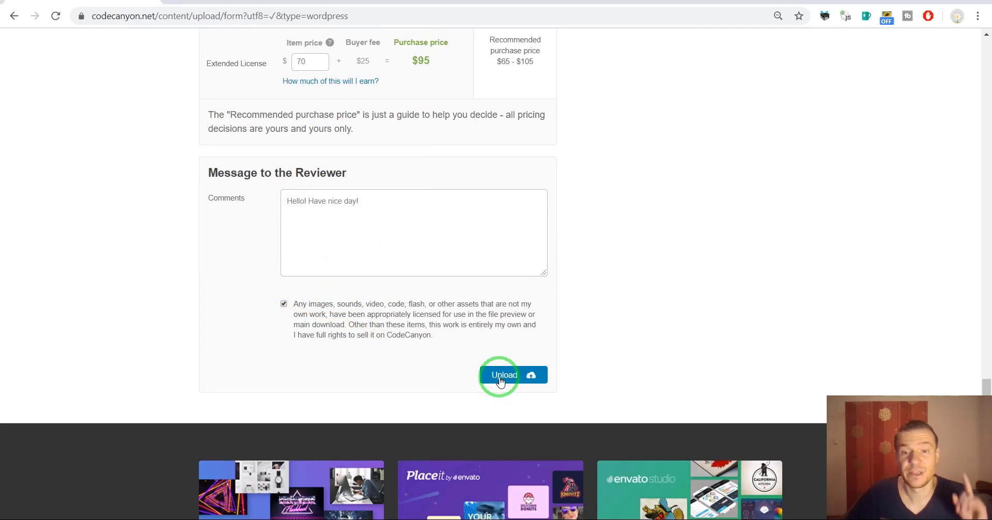
{"action": "left_click", "coordinate": [499, 381]}
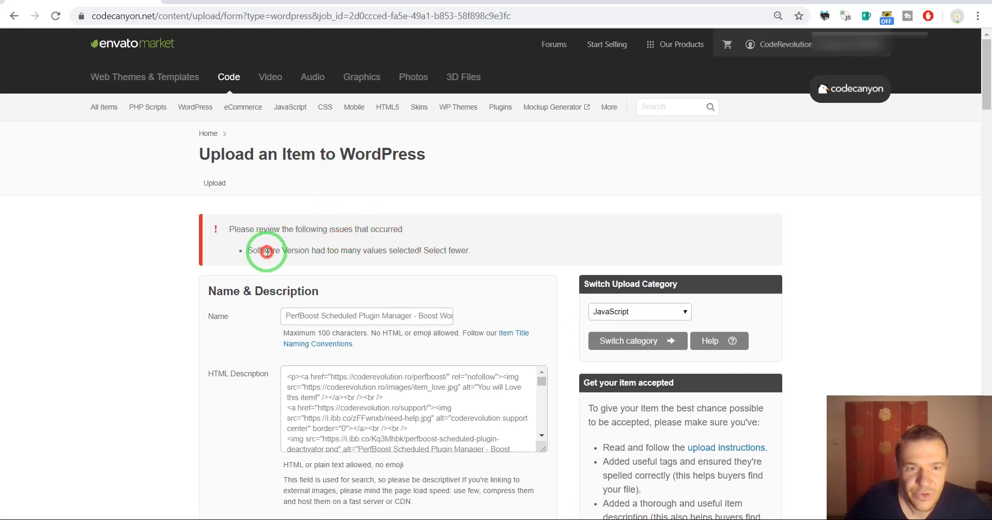
Reduce the Software Version selection by leaving out WordPress 3.0, keeping the versions down to 3.1 selected.
{"action": "scroll", "coordinate": [264, 273], "scroll_direction": "down", "scroll_amount": 2}
{"action": "scroll", "coordinate": [173, 290], "scroll_direction": "down", "scroll_amount": 15}
{"action": "scroll", "coordinate": [172, 291], "scroll_direction": "down", "scroll_amount": 10}
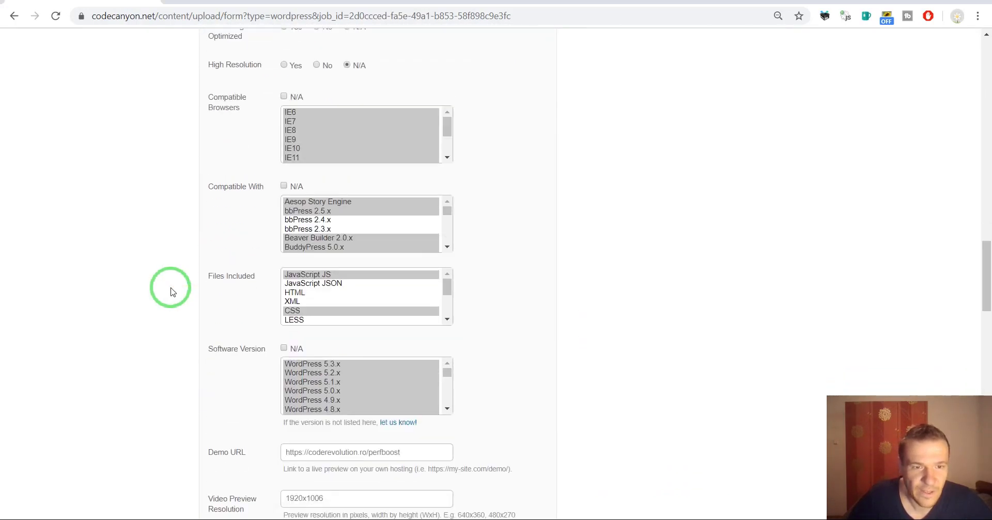
{"action": "left_click", "coordinate": [446, 368]}
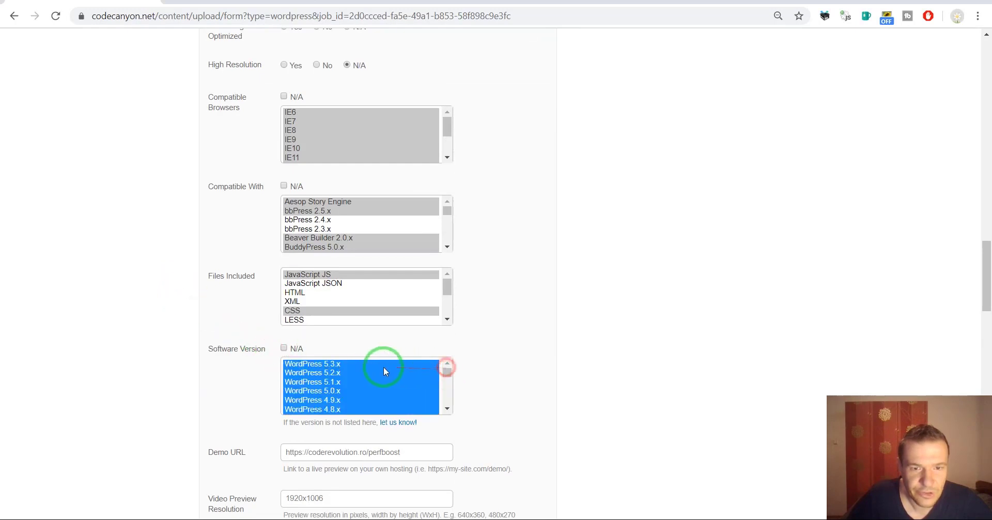
{"action": "left_click_drag", "start_coordinate": [348, 365], "coordinate": [343, 391]}
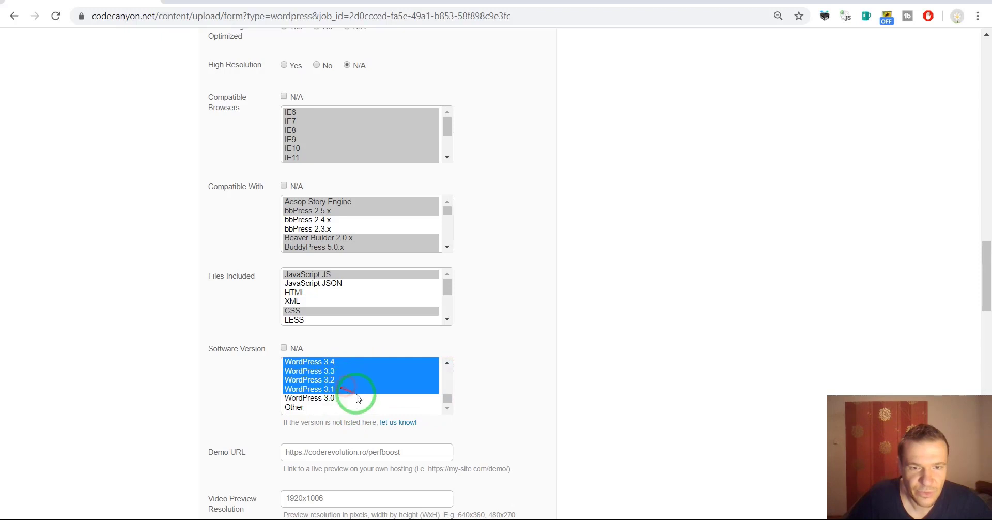
{"action": "left_click_drag", "start_coordinate": [448, 399], "coordinate": [337, 414]}
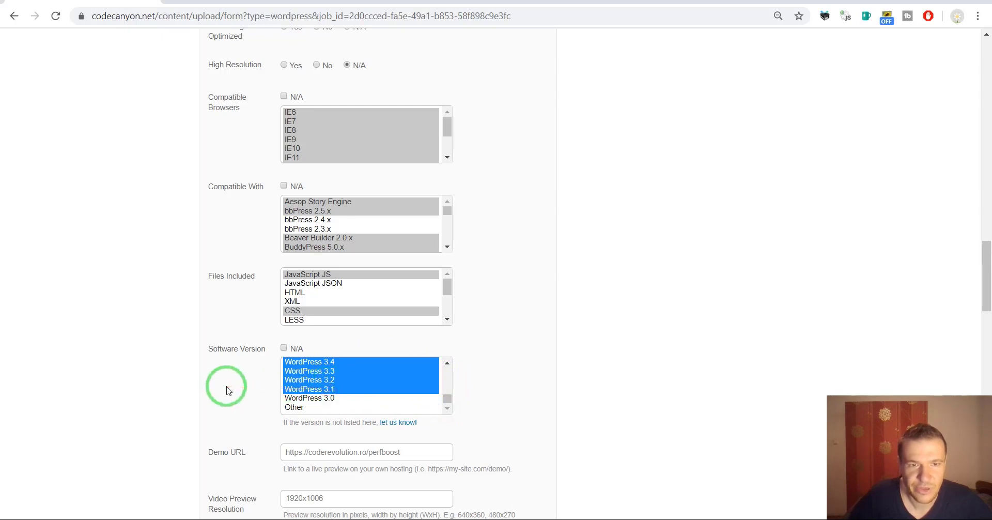
{"action": "left_click", "coordinate": [135, 405]}
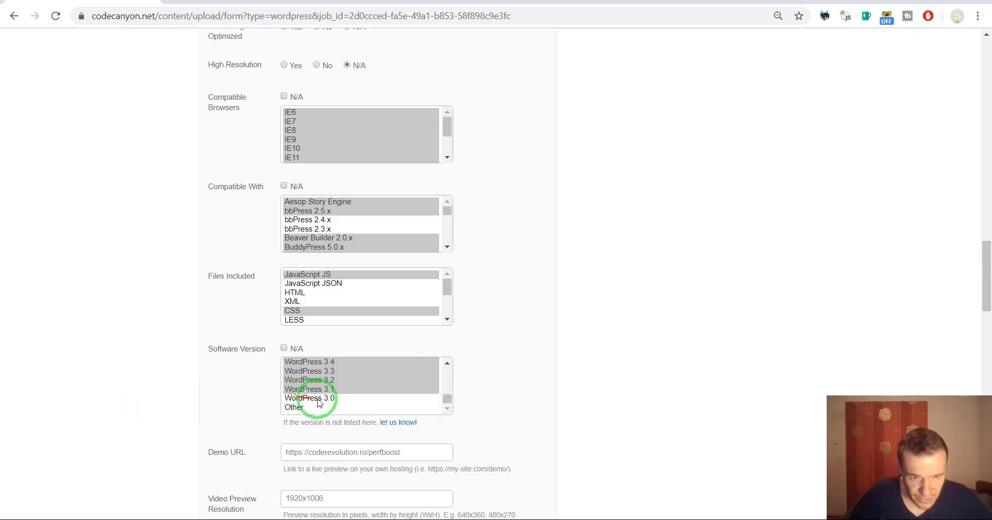
Resubmit the item with the reduced Software Version selection.
{"action": "scroll", "coordinate": [155, 413], "scroll_direction": "down", "scroll_amount": 20}
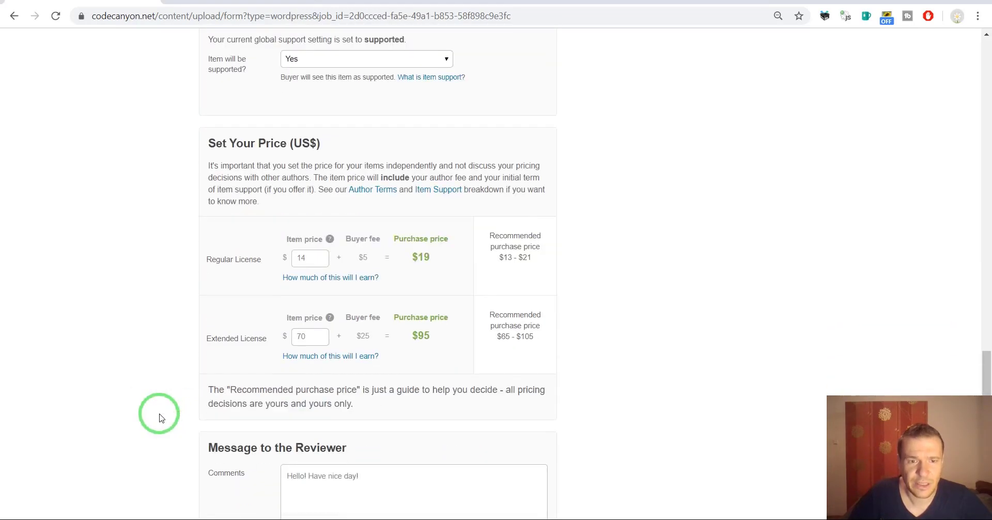
{"action": "left_click", "coordinate": [531, 391]}
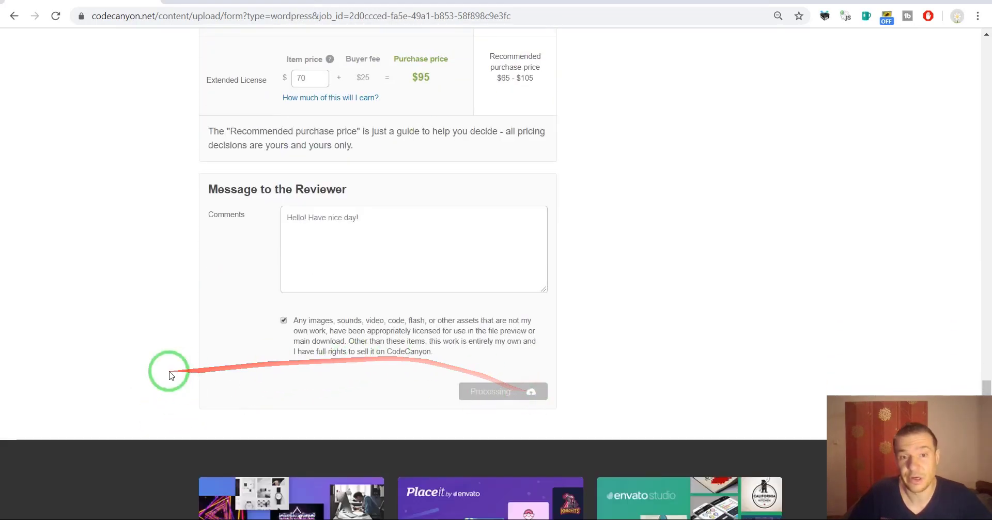